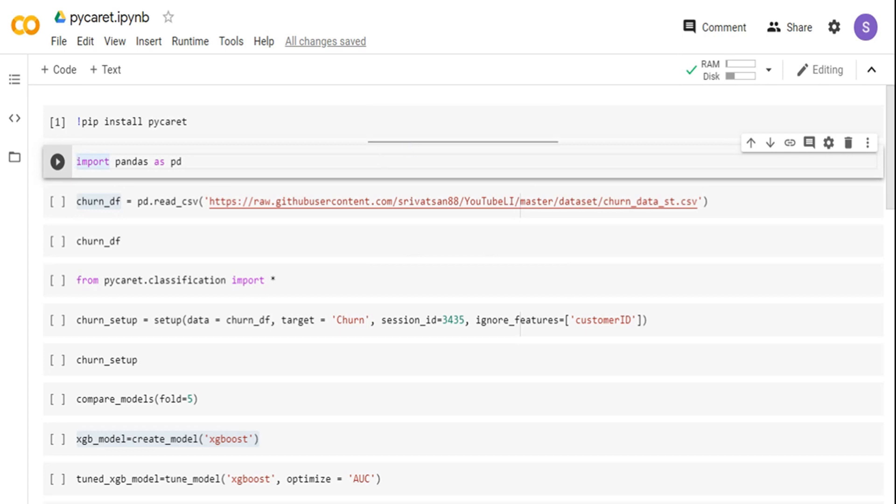
# Run the pandas import, read the churn CSV into churn_df and display its 7043 × 10 table
pyautogui.click(274, 157)
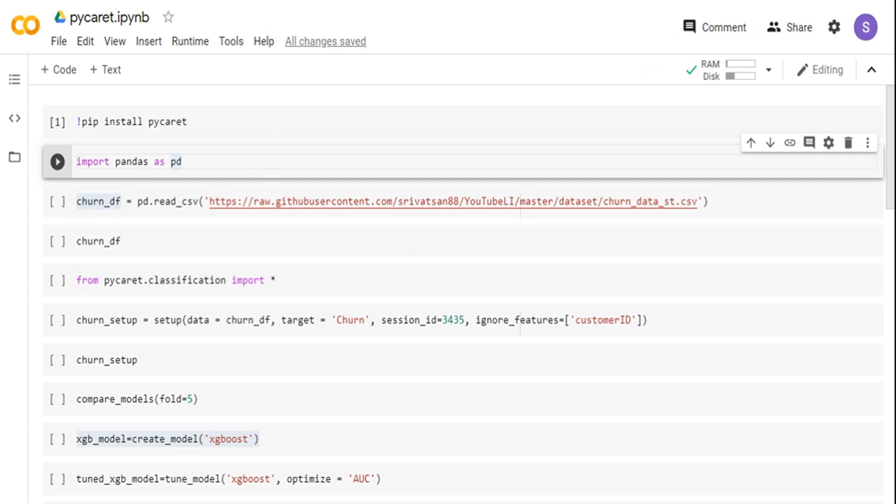
pyautogui.hotkey('shift', 'Return')
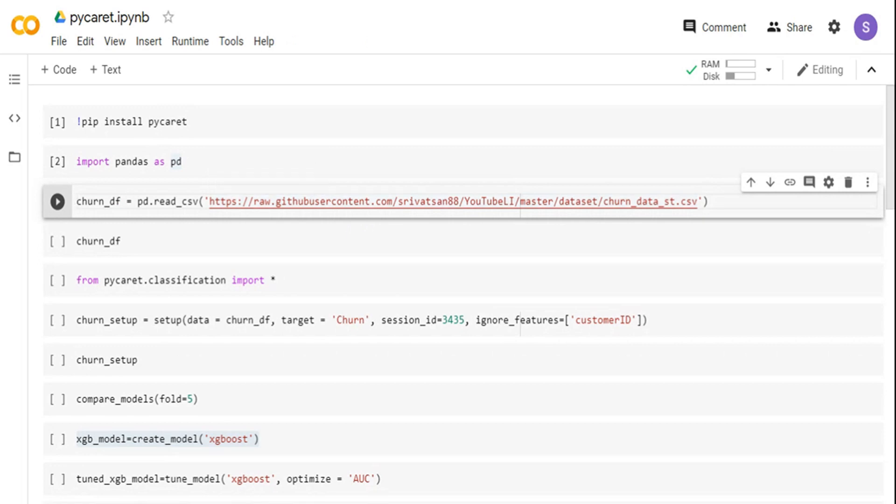
pyautogui.hotkey('shift', 'Return')
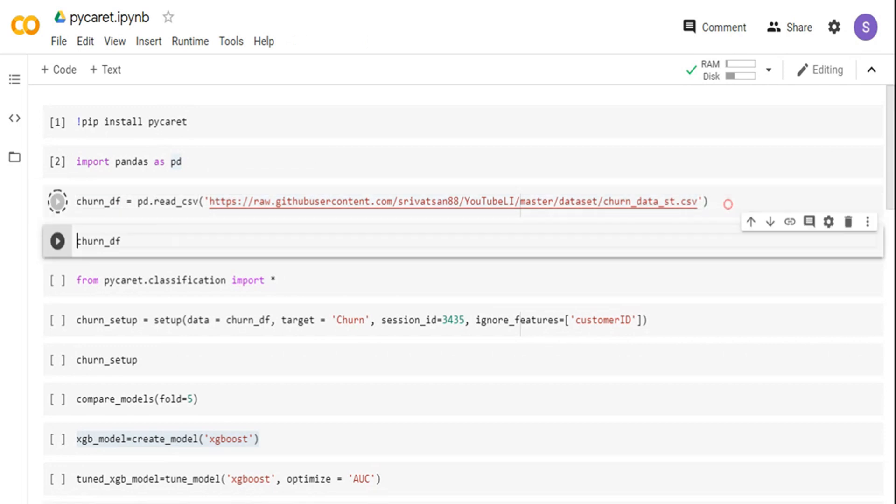
pyautogui.hotkey('shift', 'Return')
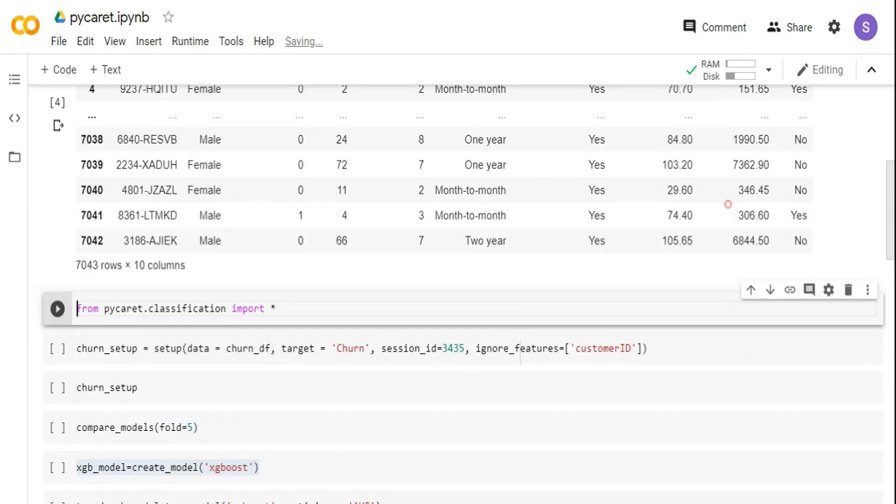
pyautogui.scroll(1, 789, 231)
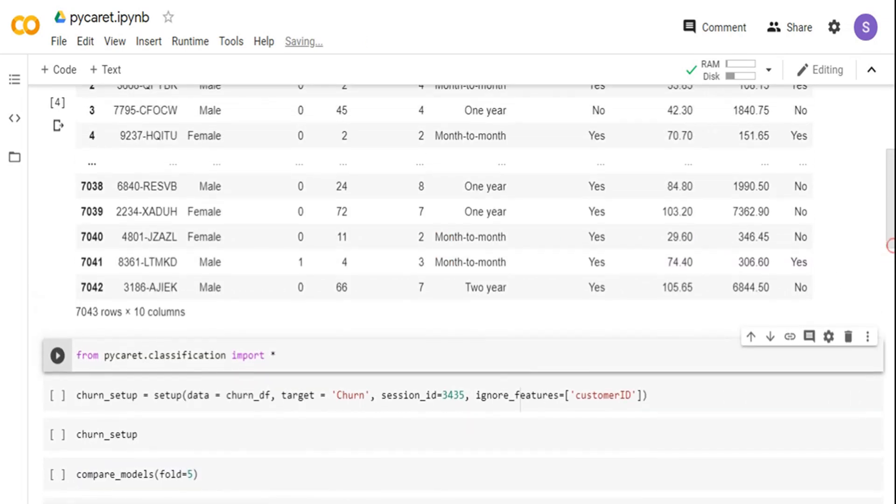
pyautogui.scroll(2, 789, 231)
pyautogui.scroll(1, 462, 294)
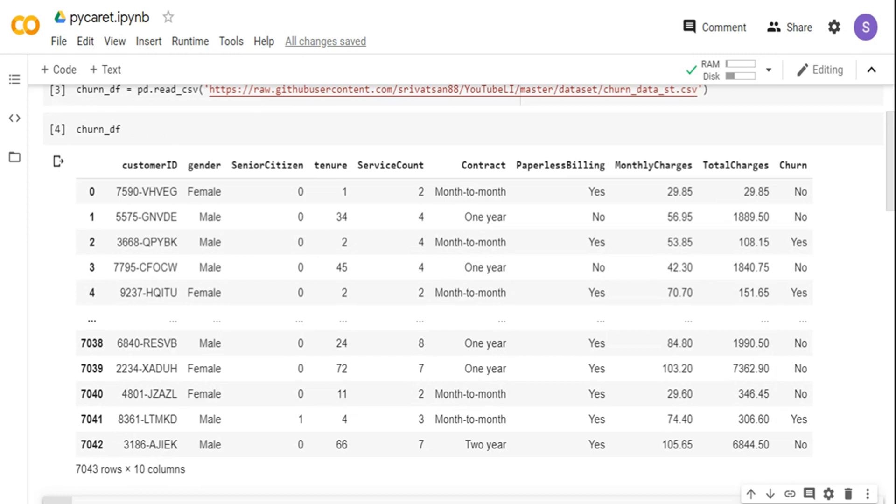
pyautogui.scroll(-1, 520, 487)
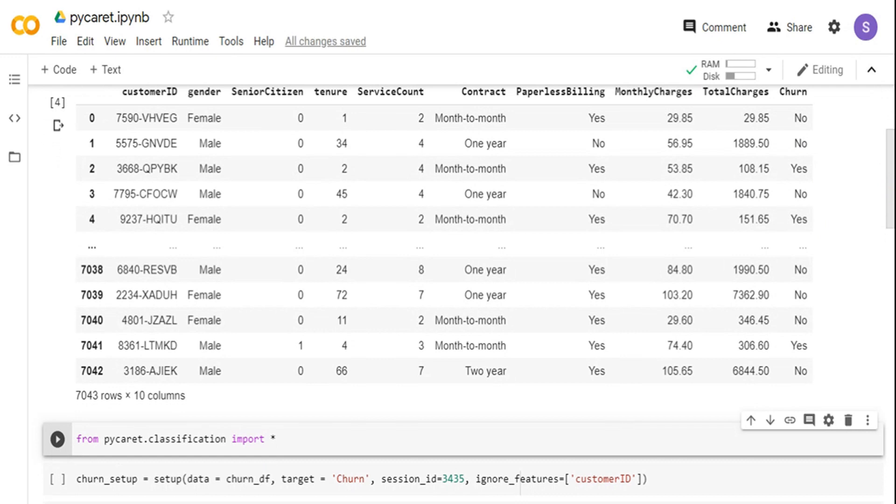
pyautogui.scroll(-3, 520, 486)
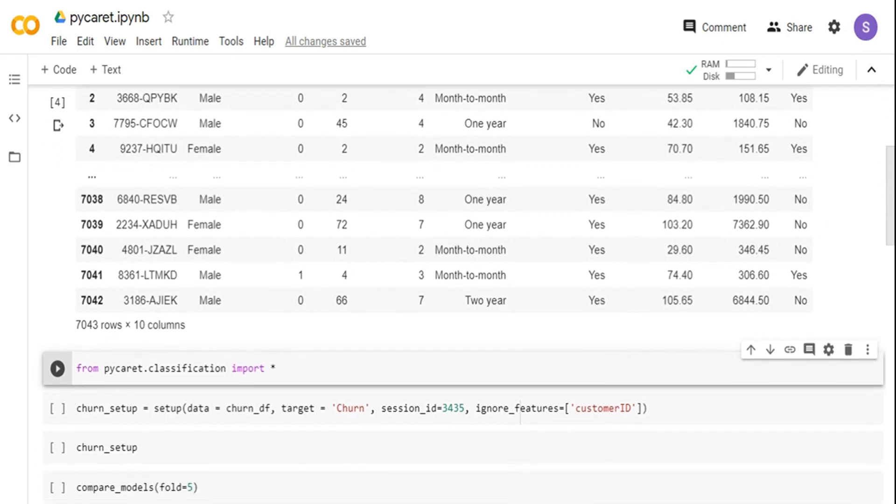
pyautogui.scroll(-2, 888, 277)
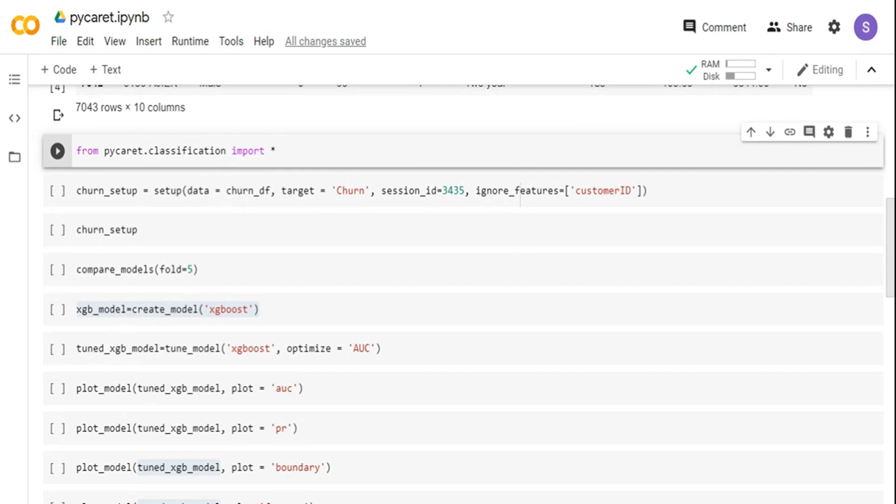
pyautogui.scroll(2, 887, 225)
pyautogui.scroll(3, 887, 225)
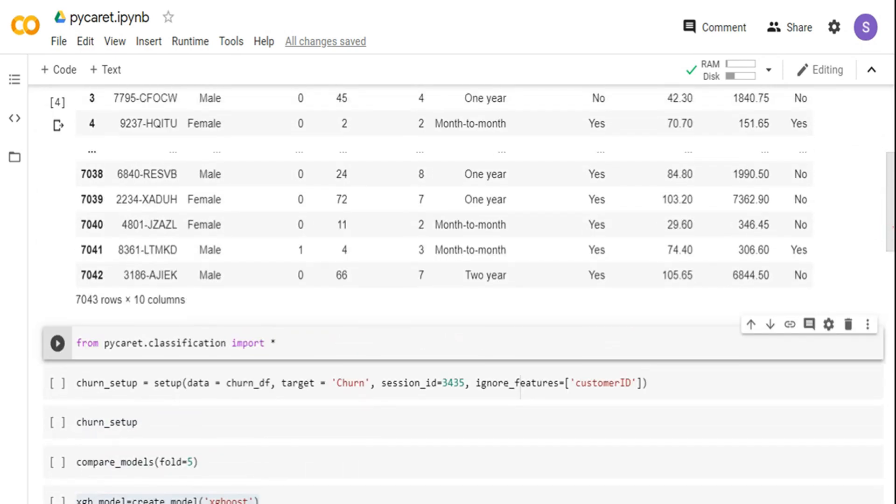
pyautogui.scroll(-1, 462, 294)
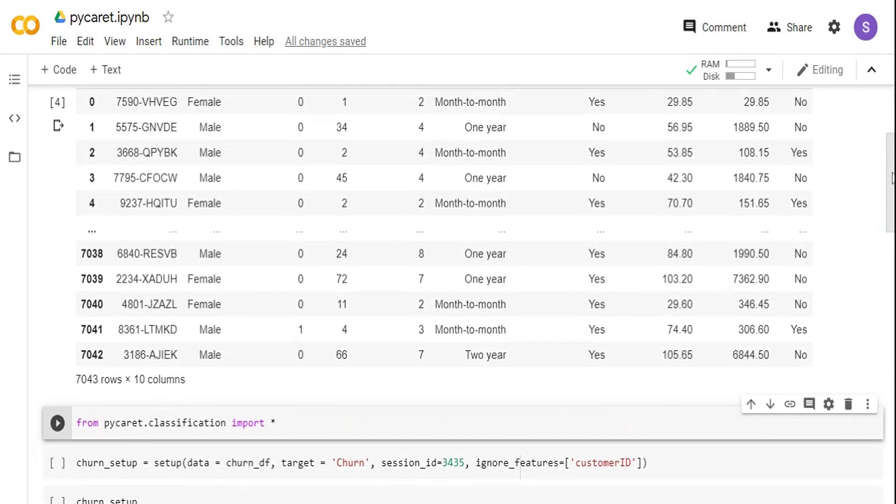
pyautogui.scroll(-2, 461, 294)
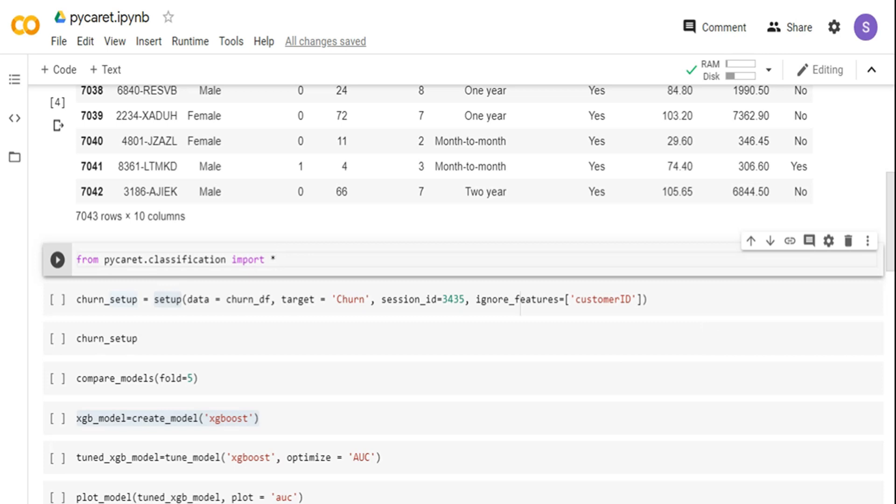
# Run 'from pycaret.classification import *' and move to the setup call on churn_df
pyautogui.hotkey('shift', 'Return')
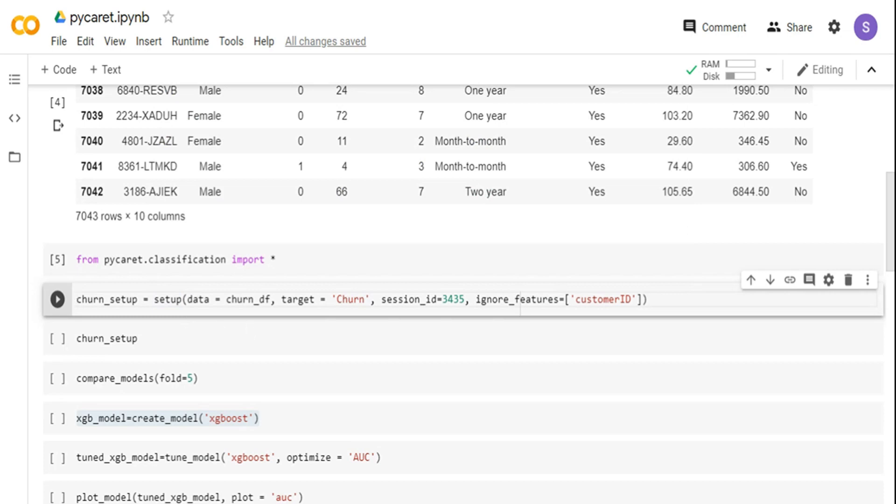
pyautogui.click(249, 299)
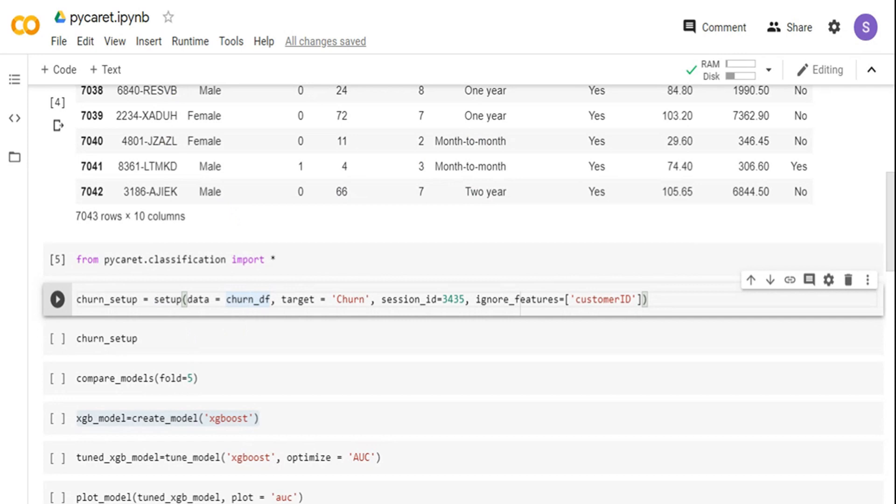
pyautogui.click(165, 299)
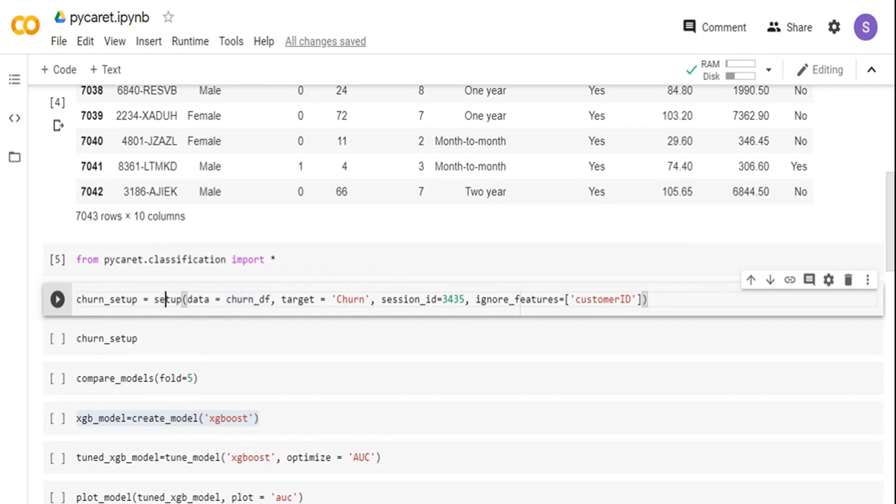
pyautogui.click(166, 299)
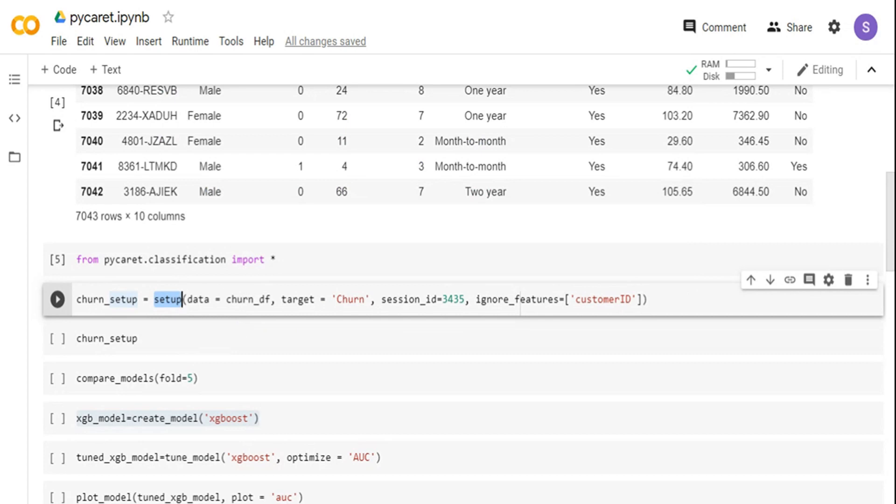
pyautogui.scroll(3, 447, 295)
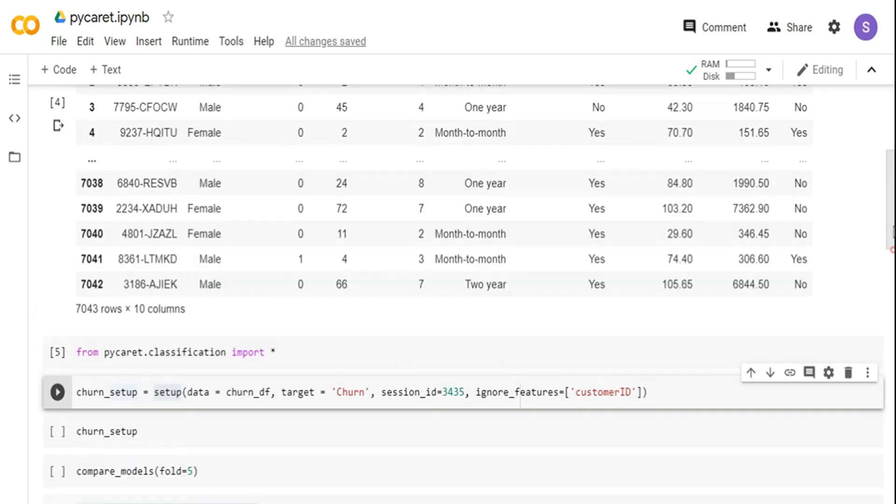
pyautogui.scroll(-2, 889, 261)
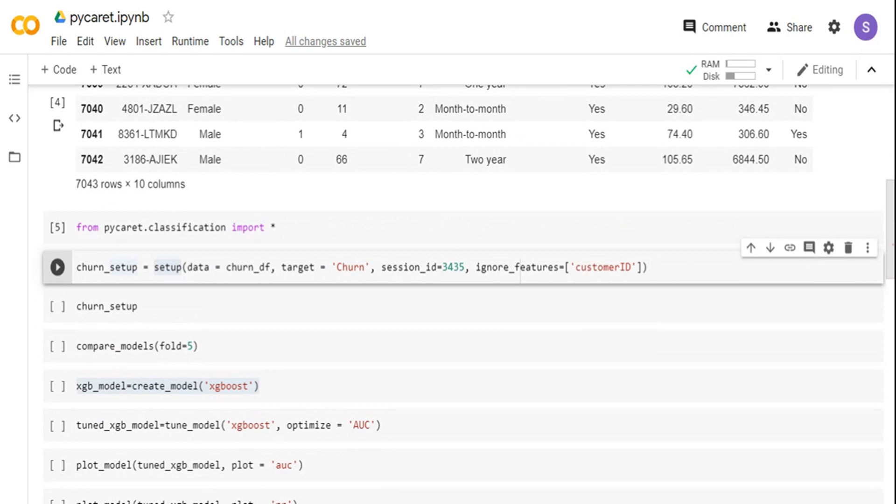
pyautogui.scroll(-1, 448, 294)
pyautogui.scroll(-1, 448, 294)
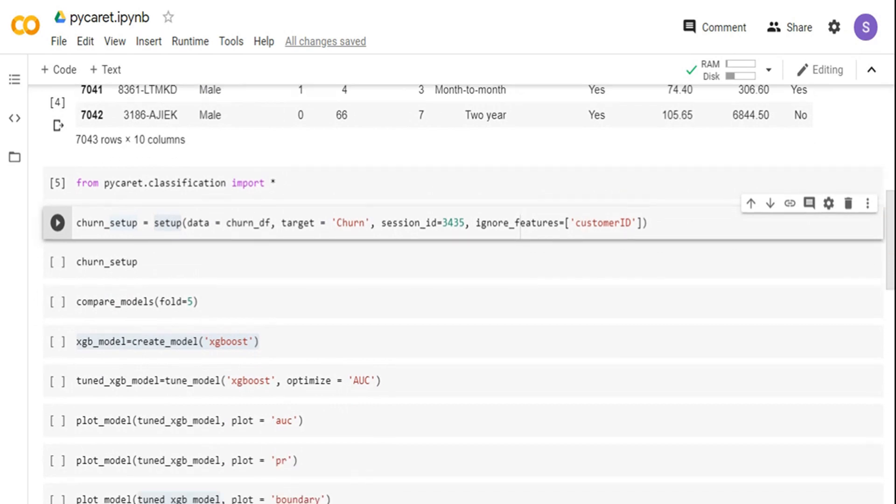
pyautogui.click(650, 222)
pyautogui.hotkey('shift', 'Return')
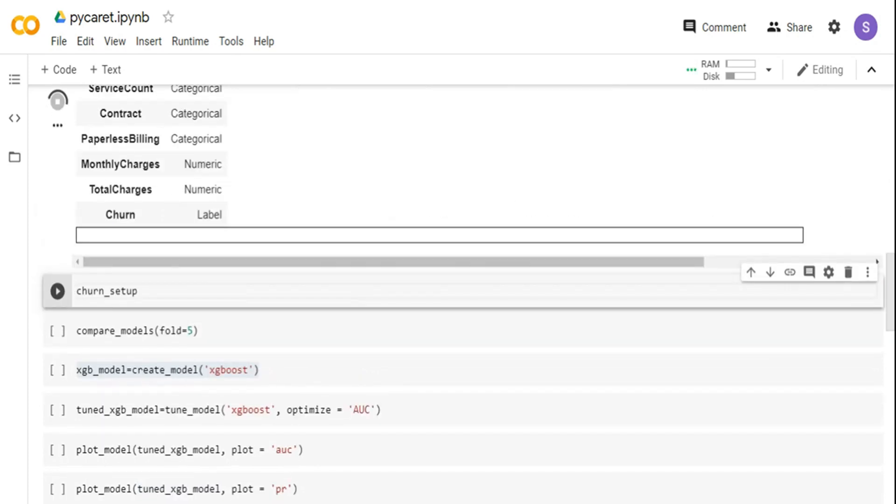
pyautogui.moveTo(890, 301)
pyautogui.mouseDown()
pyautogui.moveTo(891, 253)
pyautogui.moveTo(889, 265)
pyautogui.mouseUp()
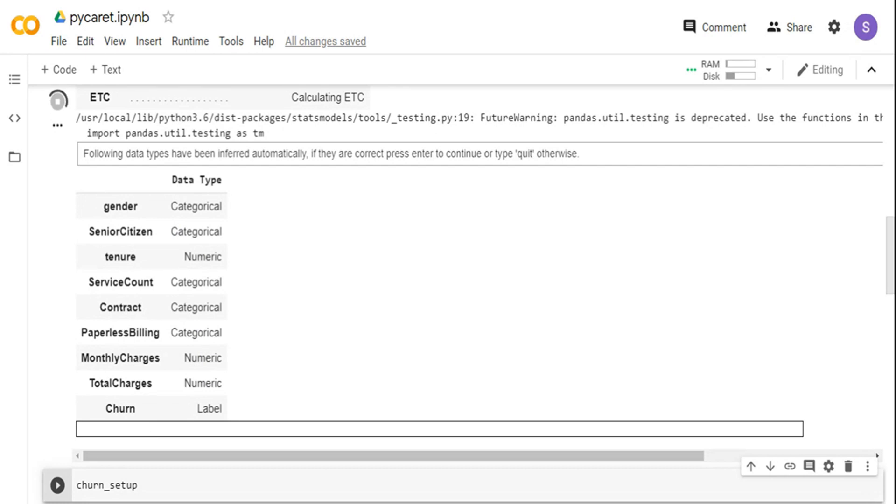
pyautogui.click(438, 428)
pyautogui.press('Return')
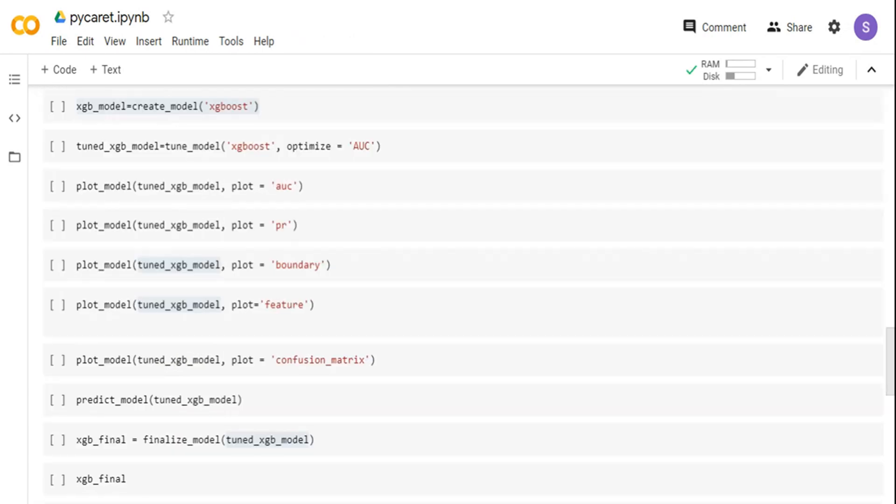
pyautogui.moveTo(891, 371); pyautogui.dragTo(890, 218)
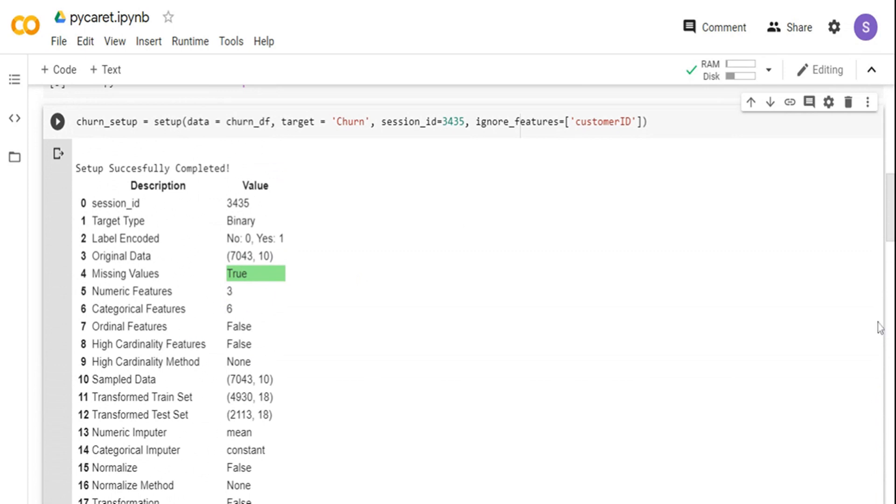
pyautogui.scroll(-3, 890, 214)
pyautogui.scroll(-2, 890, 213)
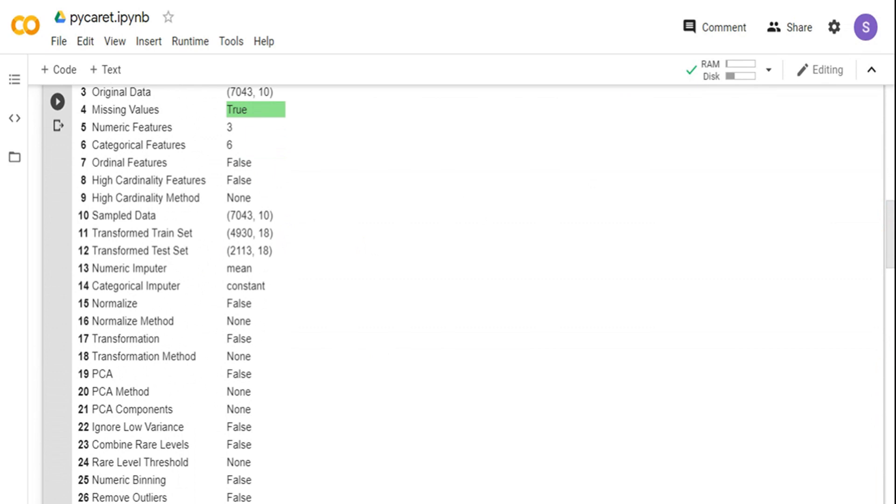
pyautogui.doubleClick(264, 216)
pyautogui.moveTo(272, 233); pyautogui.dragTo(252, 233)
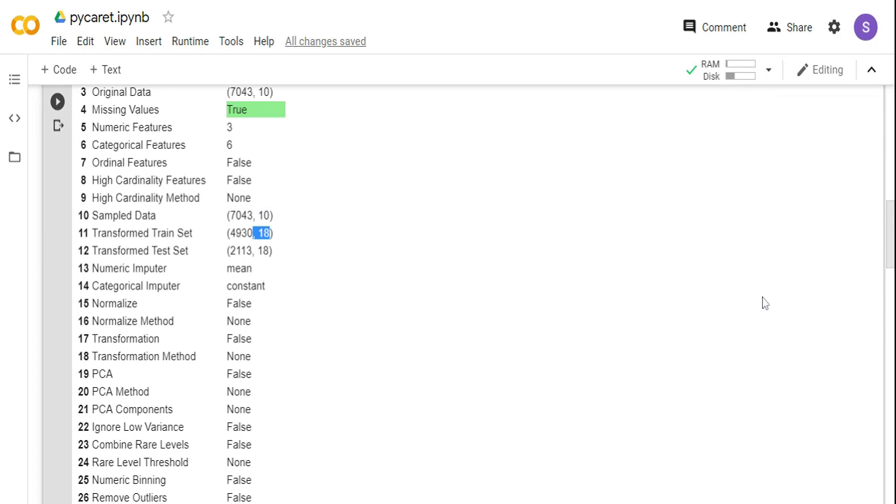
pyautogui.scroll(-2, 448, 281)
pyautogui.scroll(-2, 448, 281)
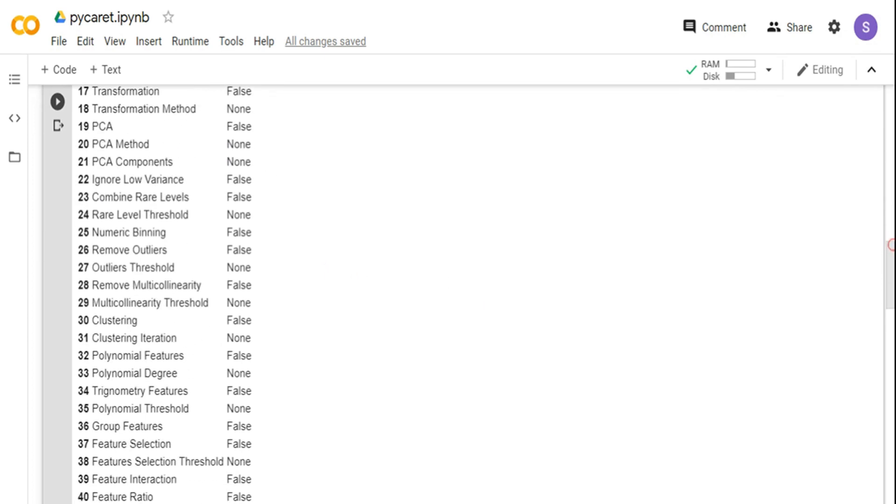
pyautogui.scroll(-2, 448, 280)
pyautogui.scroll(-1, 448, 279)
# Run churn_setup and review the prepared splits, noting the PaperlessBilling_Yes column in X_test
pyautogui.click(179, 347)
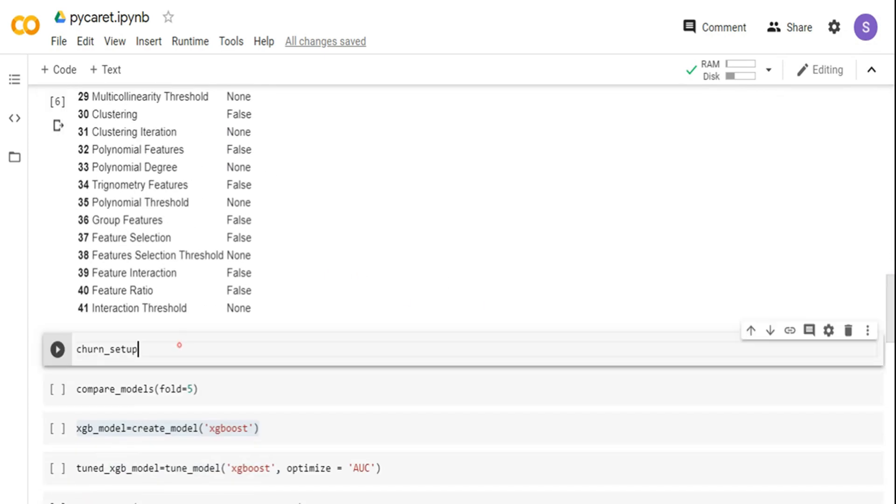
pyautogui.hotkey('shift', 'Return')
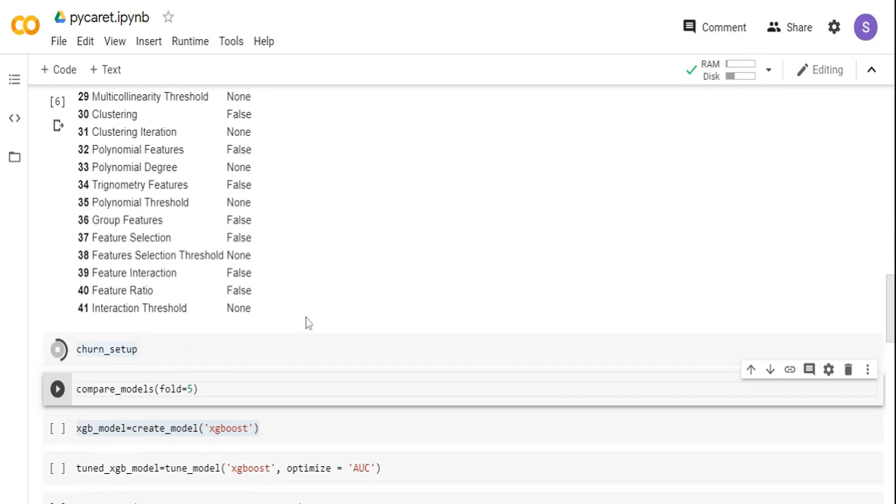
pyautogui.scroll(5, 883, 322)
pyautogui.scroll(1, 884, 321)
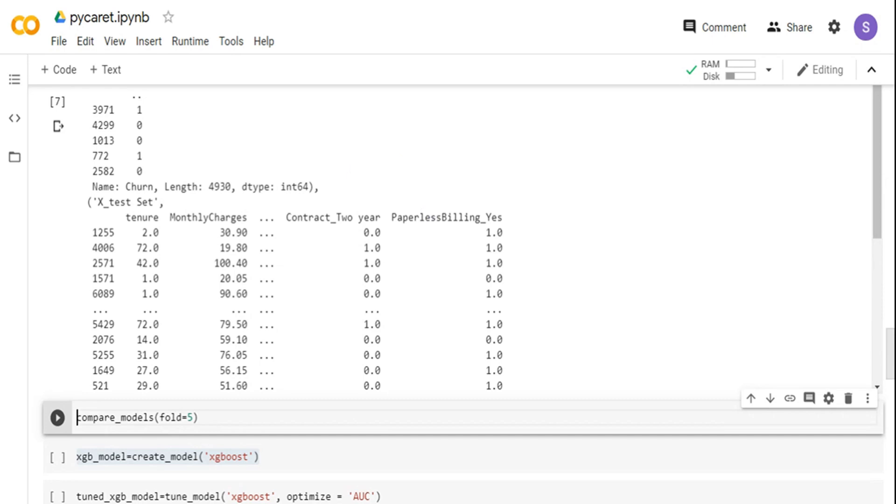
pyautogui.moveTo(391, 218); pyautogui.dragTo(497, 217)
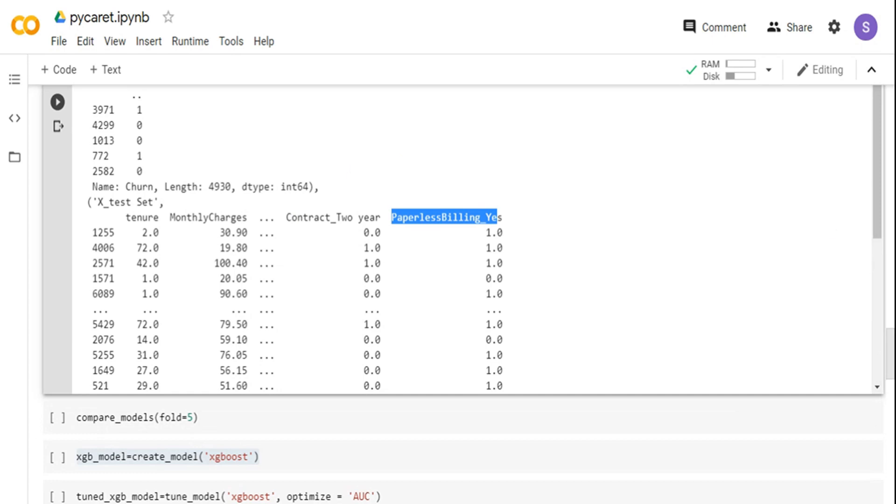
pyautogui.click(893, 337)
pyautogui.moveTo(892, 337); pyautogui.dragTo(890, 351)
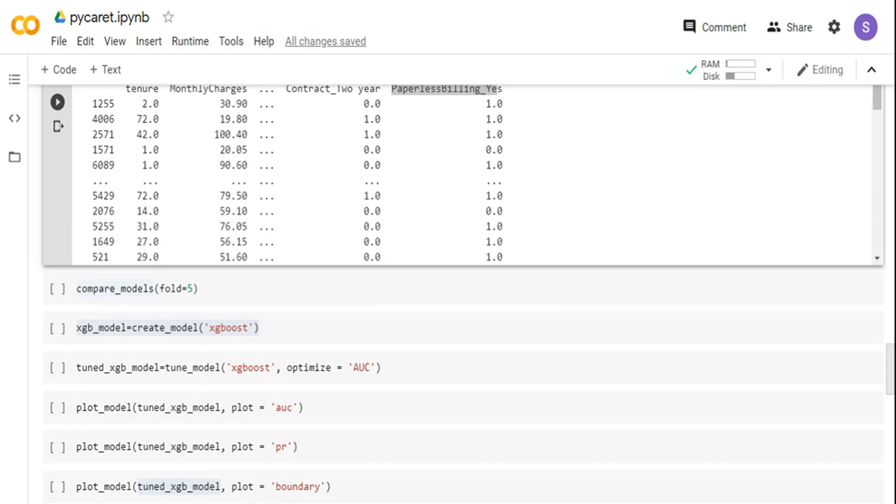
pyautogui.click(104, 288)
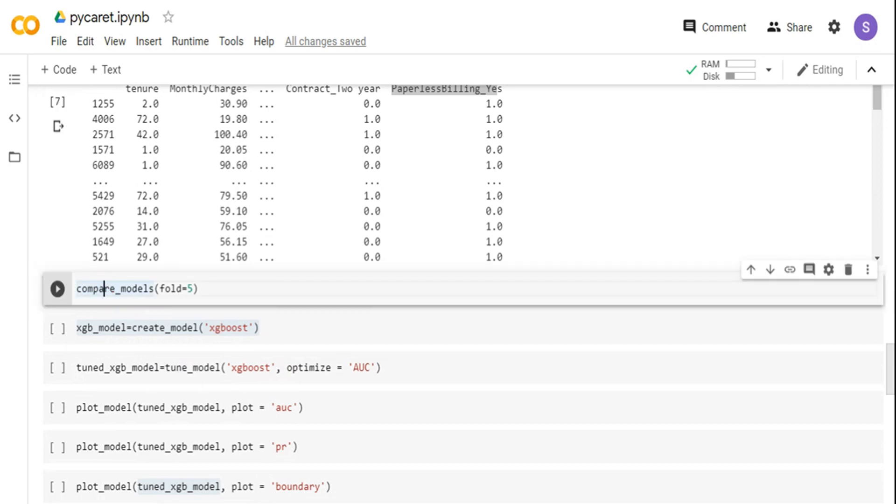
# Run compare_models(fold=5) and check Extreme Gradient Boosting at the top of the leaderboard
pyautogui.click(200, 289)
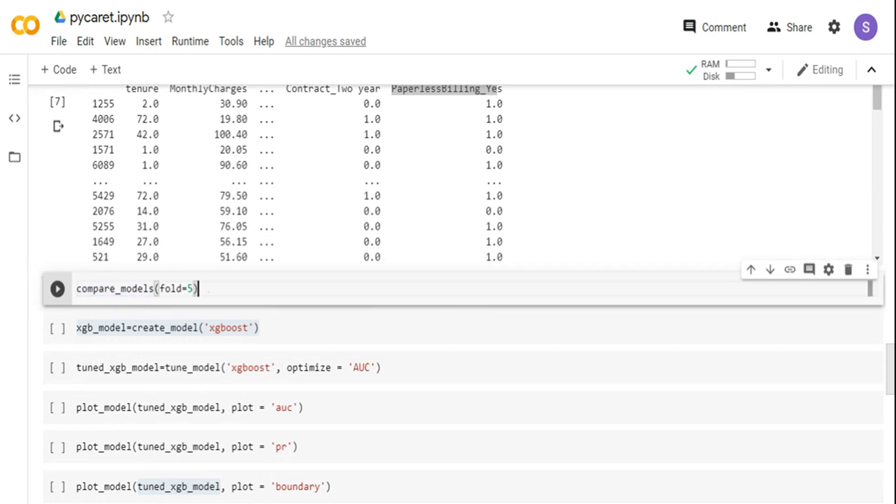
pyautogui.hotkey('shift', 'Return')
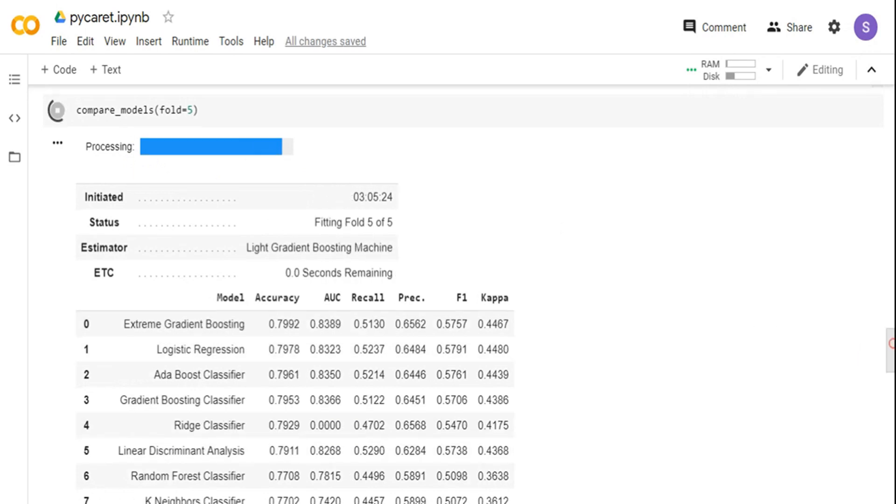
pyautogui.scroll(-2, 891, 343)
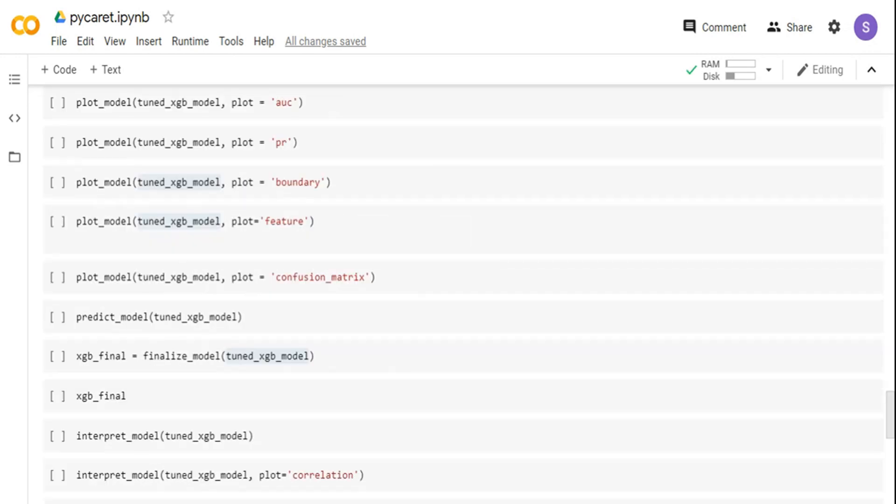
pyautogui.moveTo(891, 409)
pyautogui.mouseDown()
pyautogui.moveTo(890, 348)
pyautogui.moveTo(890, 359)
pyautogui.mouseUp()
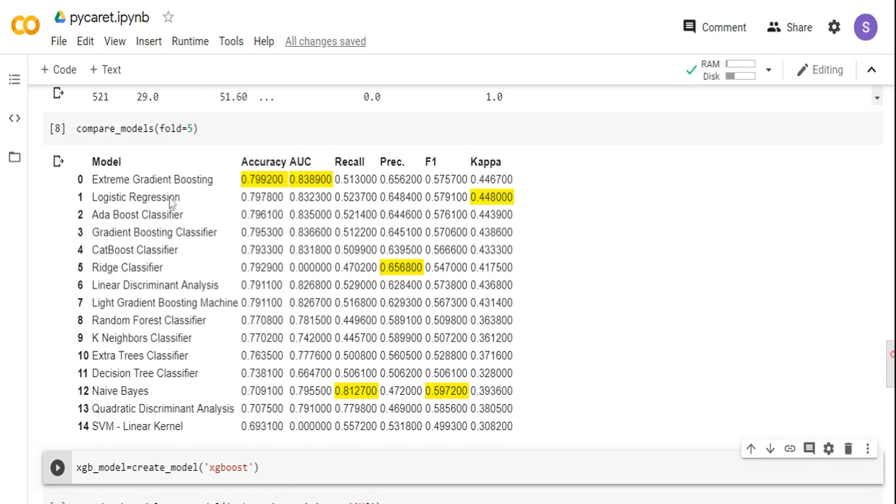
pyautogui.doubleClick(152, 179)
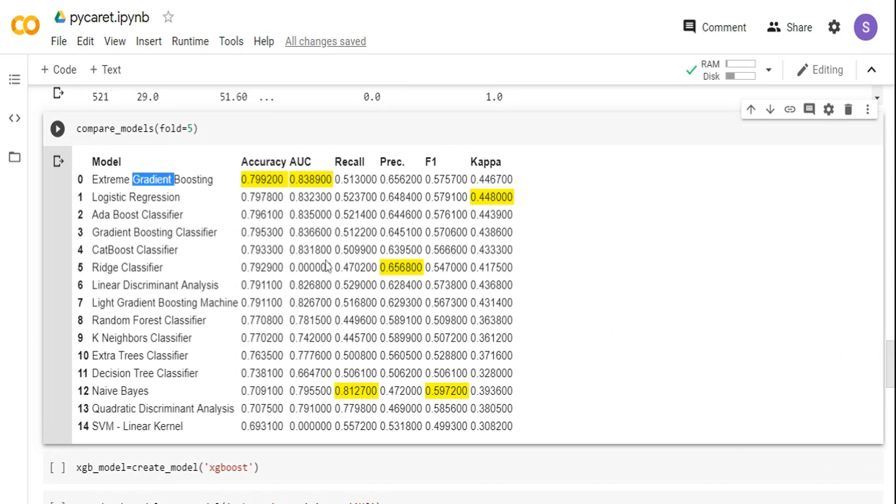
pyautogui.moveTo(890, 356); pyautogui.dragTo(890, 381)
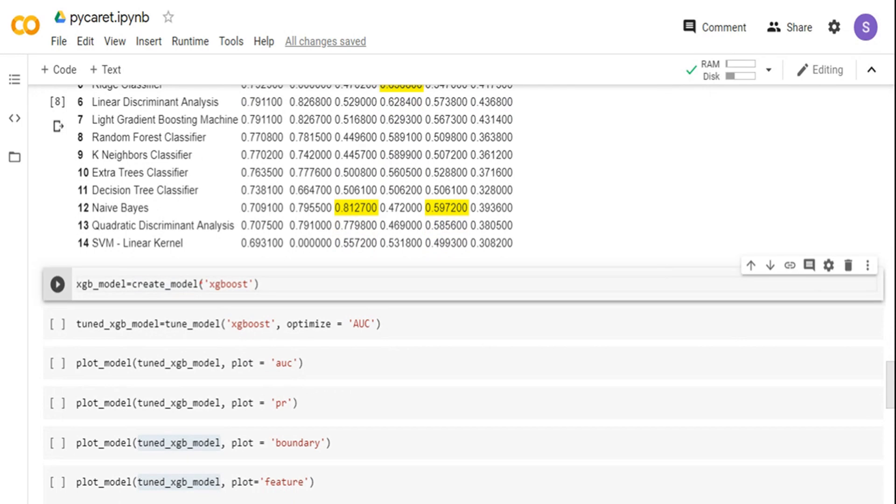
# Run create_model('xgboost') to get the 10-fold table with mean accuracy 0.8014 and AUC 0.8387
pyautogui.click(213, 283)
pyautogui.click(261, 284)
pyautogui.hotkey('shift', 'Return')
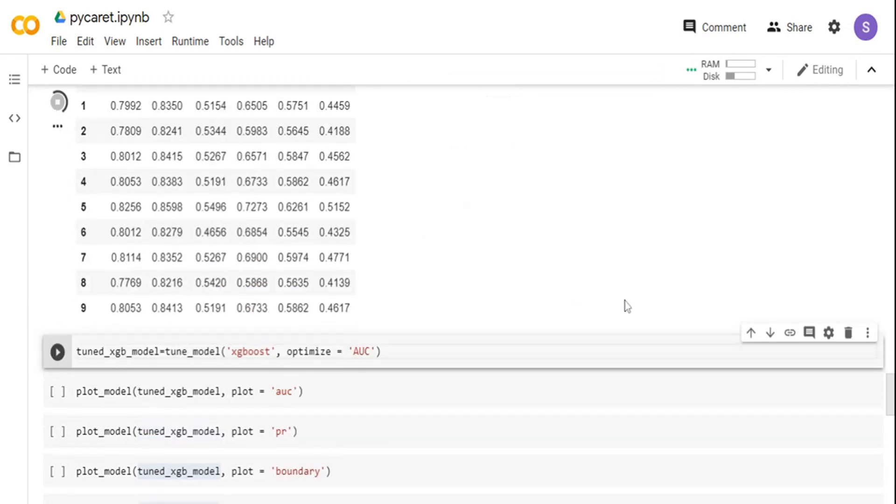
pyautogui.scroll(-5, 626, 306)
pyautogui.moveTo(891, 423); pyautogui.dragTo(890, 368)
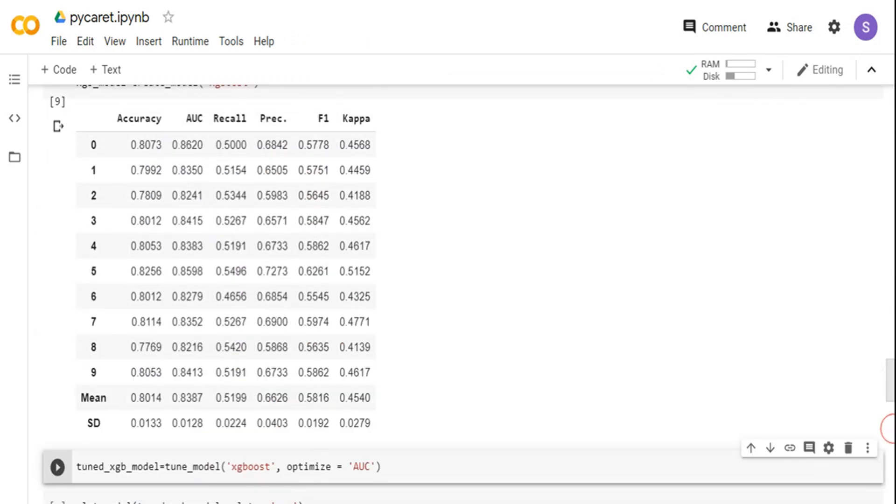
pyautogui.scroll(-2, 448, 294)
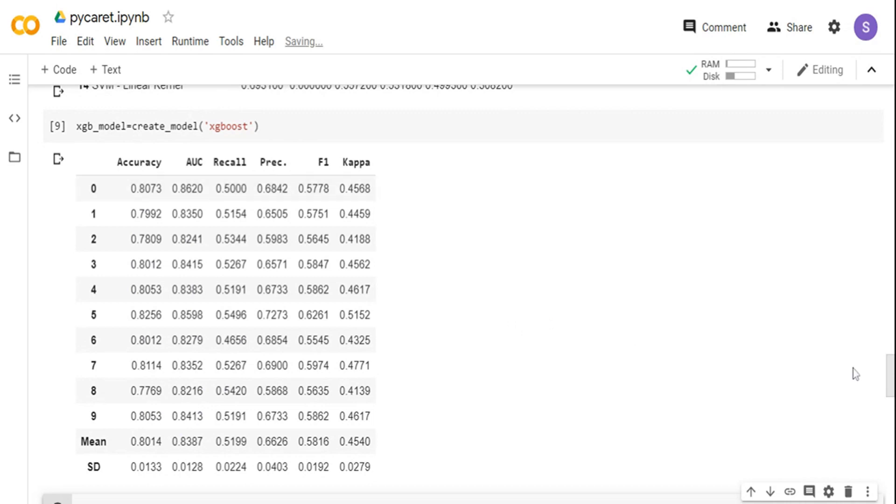
pyautogui.scroll(-3, 889, 388)
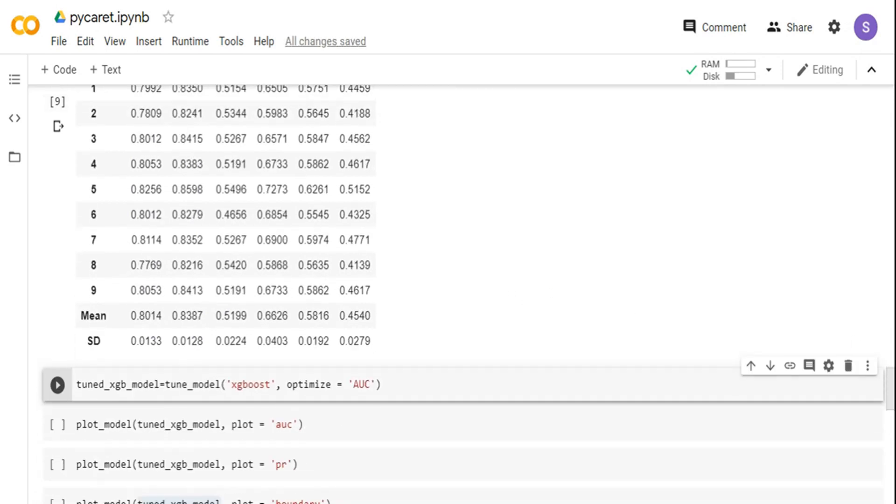
pyautogui.scroll(-1, 448, 294)
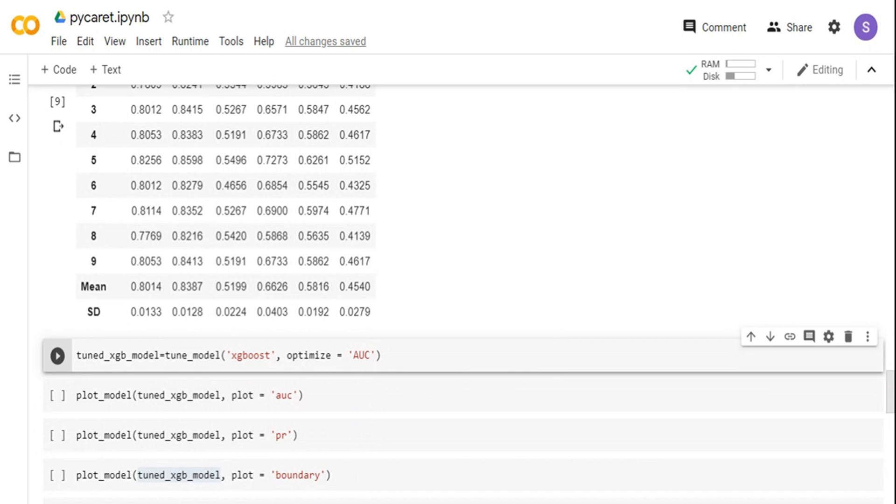
# Inspect tune_model's xgboost and optimize='AUC' arguments, then start the tuning run
pyautogui.moveTo(164, 355); pyautogui.dragTo(217, 355)
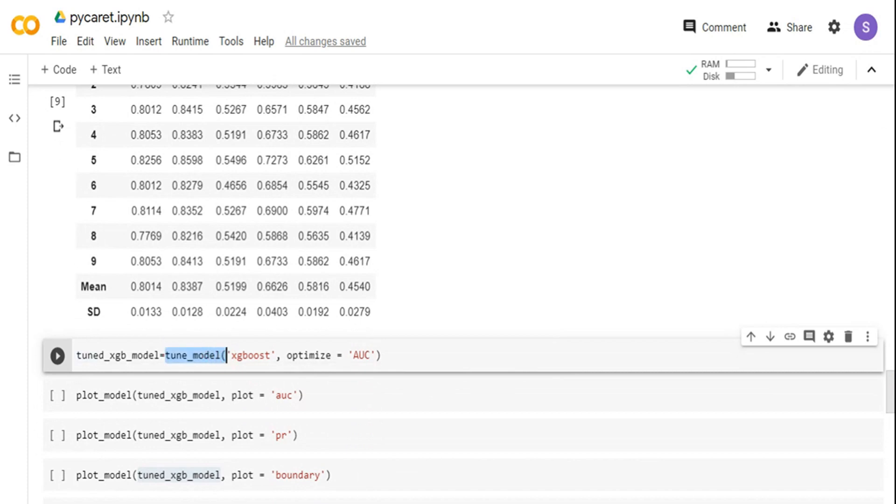
pyautogui.click(226, 355)
pyautogui.doubleClick(249, 355)
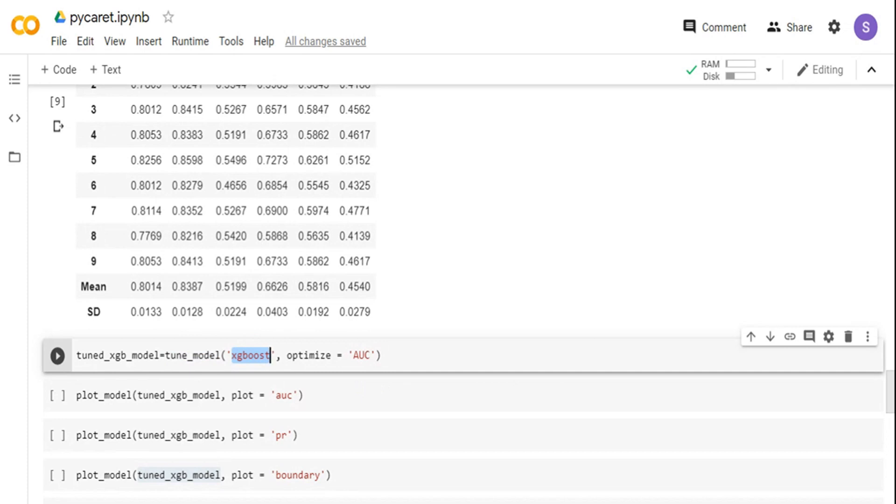
pyautogui.click(287, 355)
pyautogui.moveTo(286, 355); pyautogui.dragTo(374, 355)
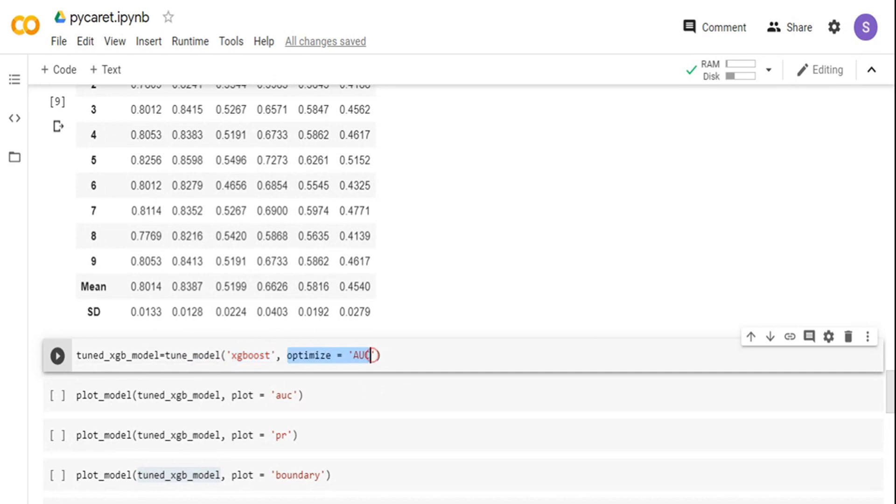
pyautogui.click(381, 355)
pyautogui.hotkey('shift', 'Return')
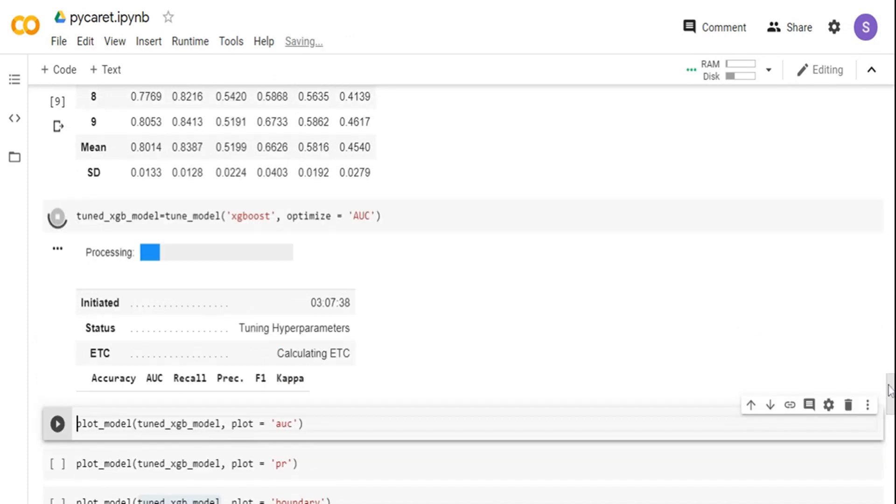
pyautogui.scroll(-1, 889, 404)
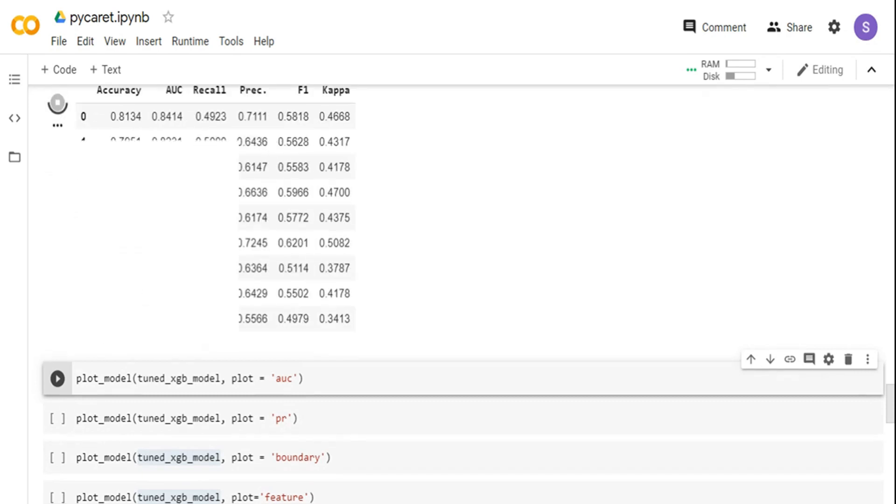
pyautogui.scroll(-5, 448, 294)
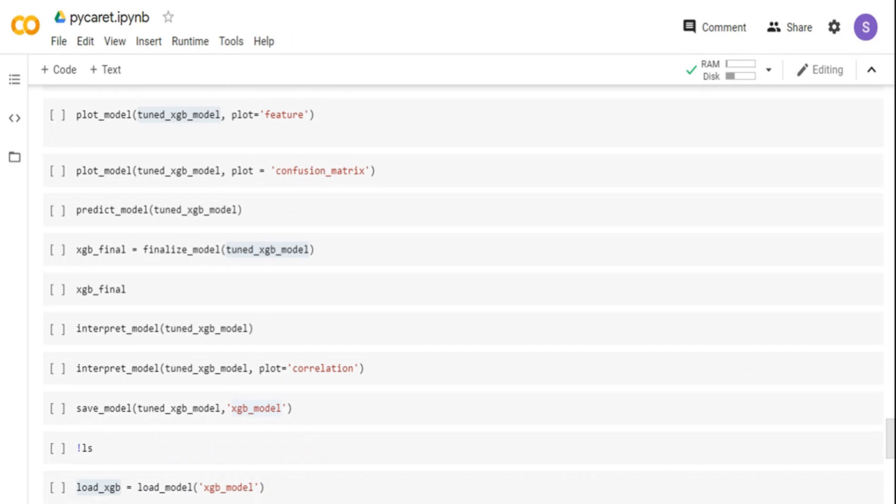
pyautogui.scroll(5, 448, 294)
pyautogui.scroll(2, 448, 294)
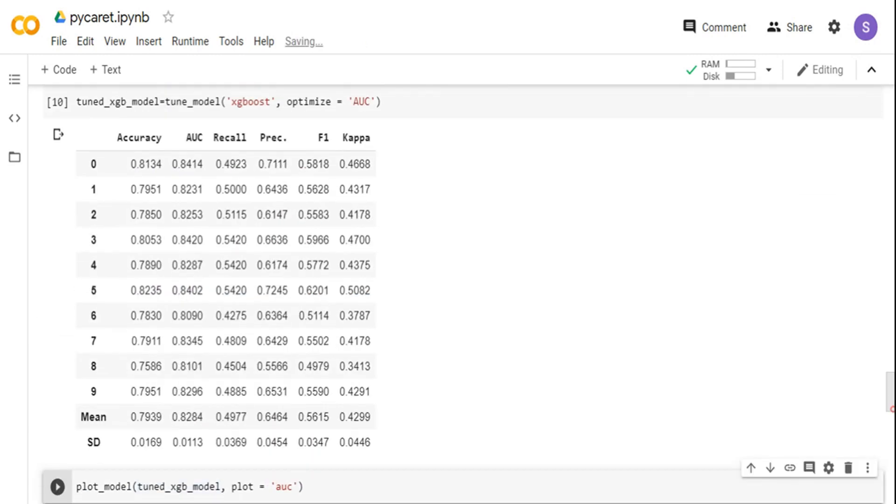
pyautogui.scroll(1, 448, 294)
pyautogui.scroll(-2, 448, 294)
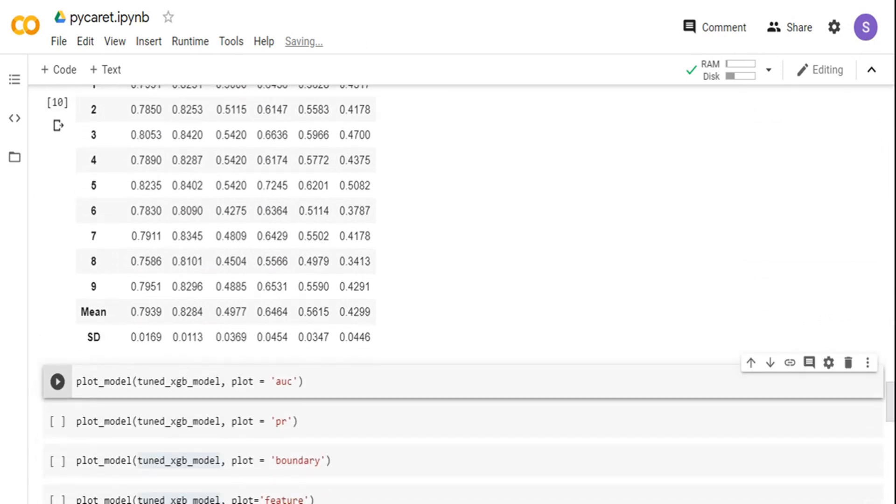
pyautogui.scroll(2, 448, 294)
pyautogui.scroll(1, 448, 294)
pyautogui.scroll(-1, 448, 294)
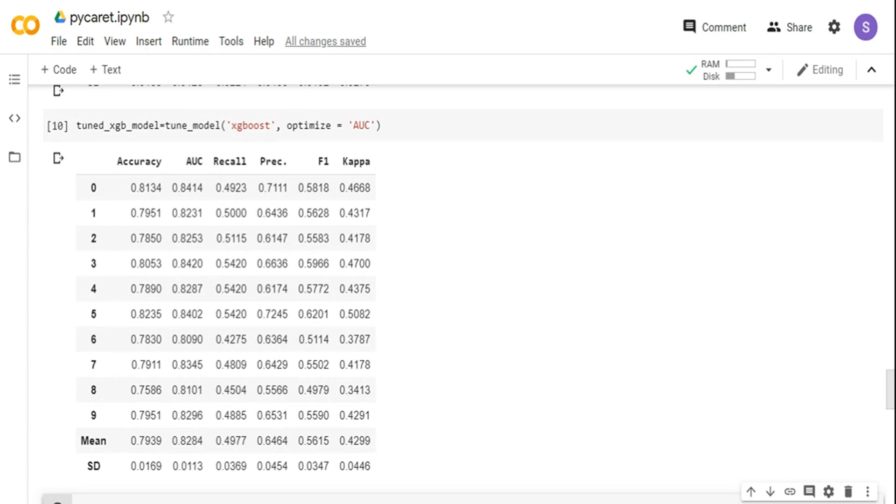
pyautogui.scroll(-1, 448, 294)
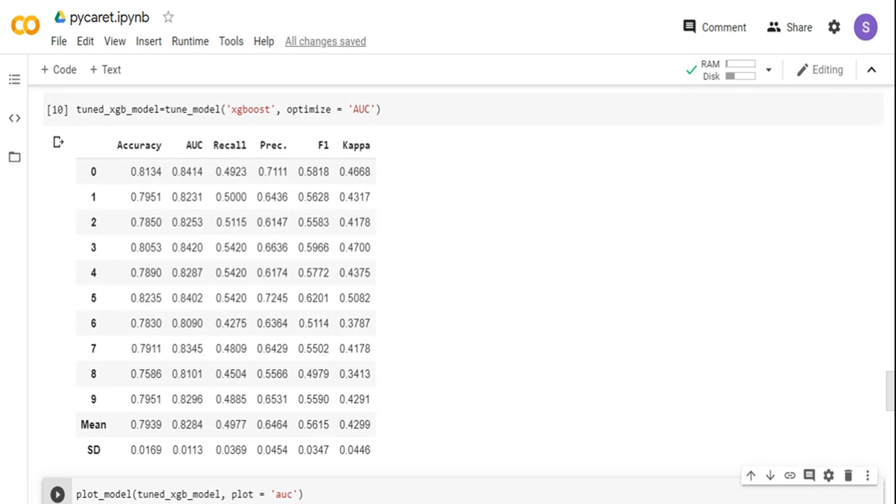
pyautogui.moveTo(889, 377); pyautogui.dragTo(889, 397)
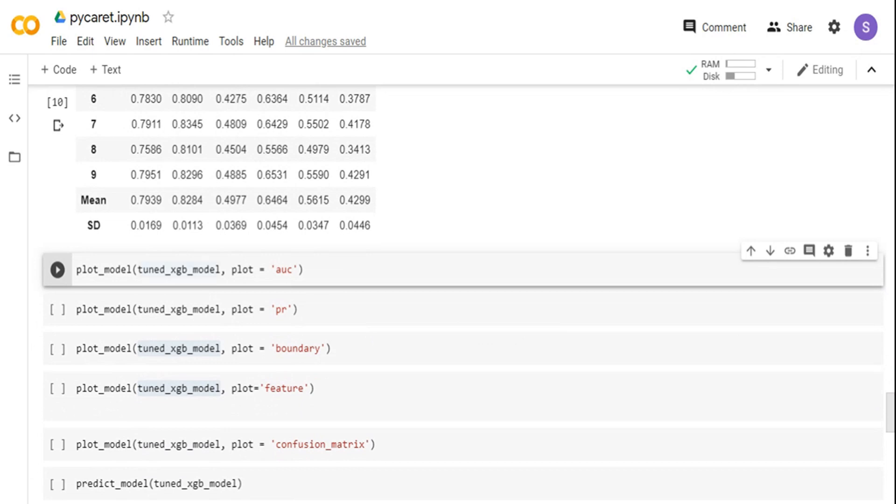
# Run plot_model(tuned_xgb_model, plot='auc') to show the ROC curves with class AUC 0.83
pyautogui.click(316, 270)
pyautogui.hotkey('shift', 'Return')
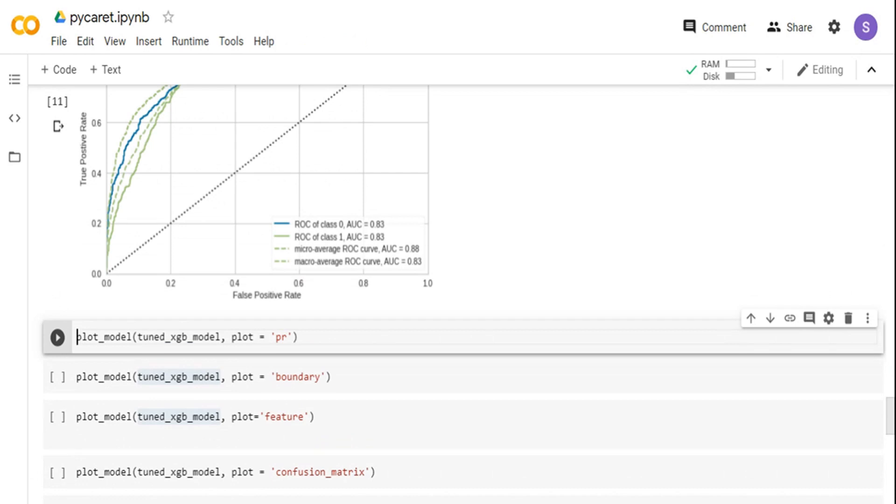
pyautogui.moveTo(891, 418); pyautogui.dragTo(892, 404)
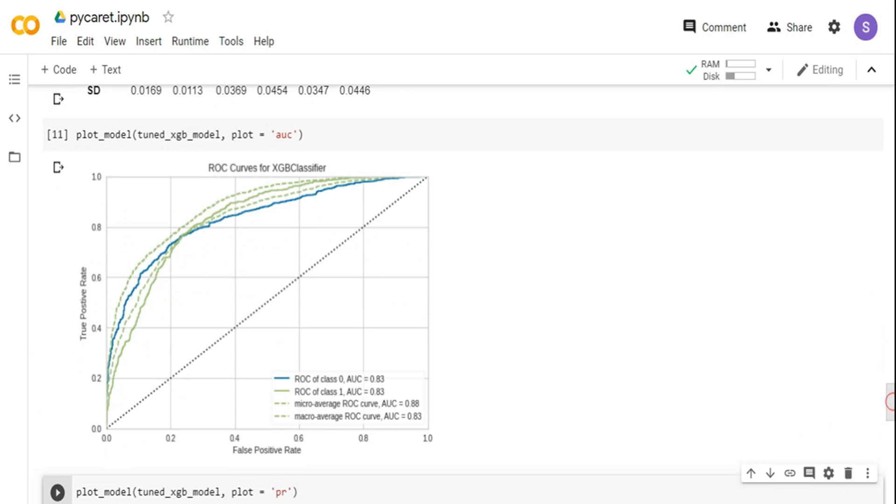
pyautogui.scroll(-3, 890, 402)
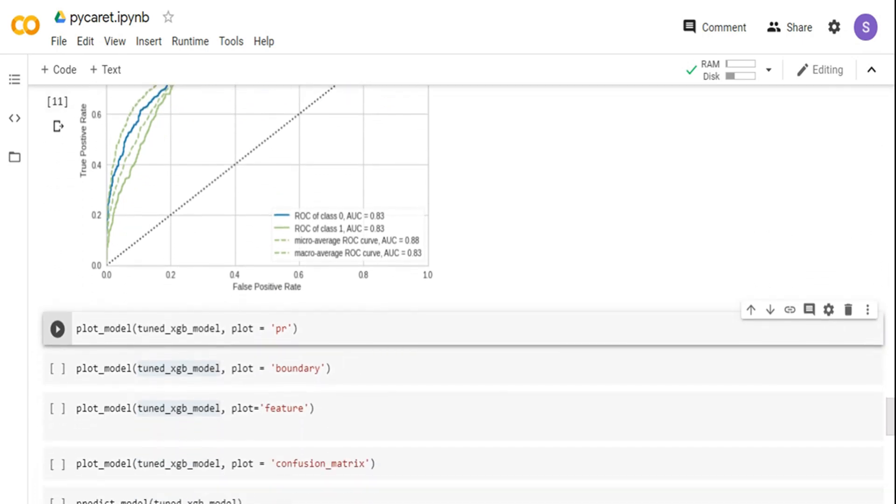
pyautogui.click(317, 328)
# Plot the precision-recall curve ('pr') and the decision boundary ('boundary') for tuned_xgb_model
pyautogui.hotkey('shift', 'Return')
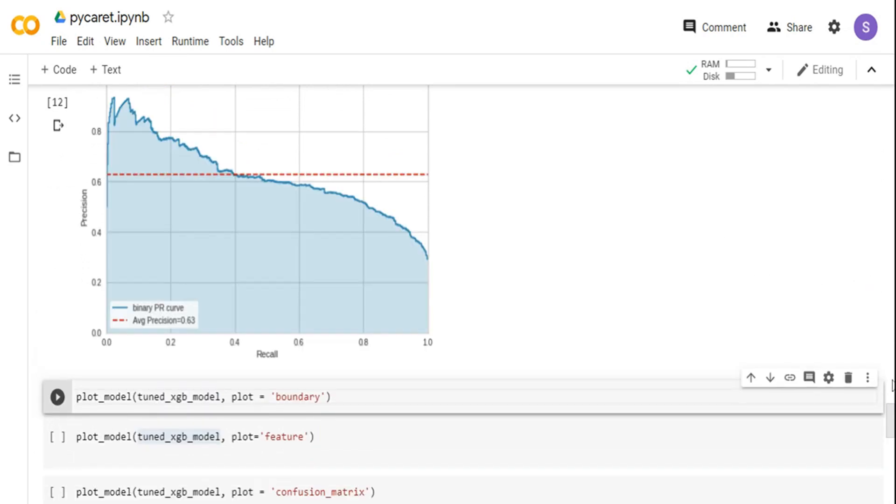
pyautogui.scroll(2, 889, 411)
pyautogui.scroll(-3, 889, 410)
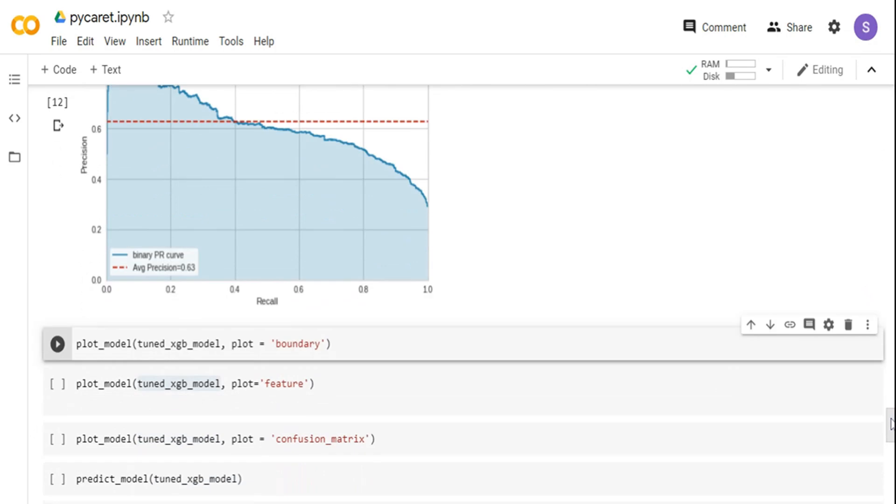
pyautogui.click(349, 315)
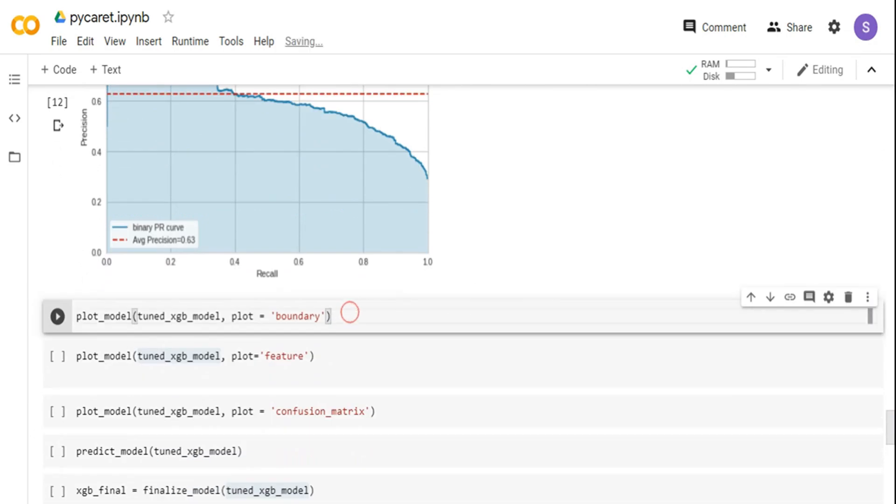
pyautogui.hotkey('shift', 'Return')
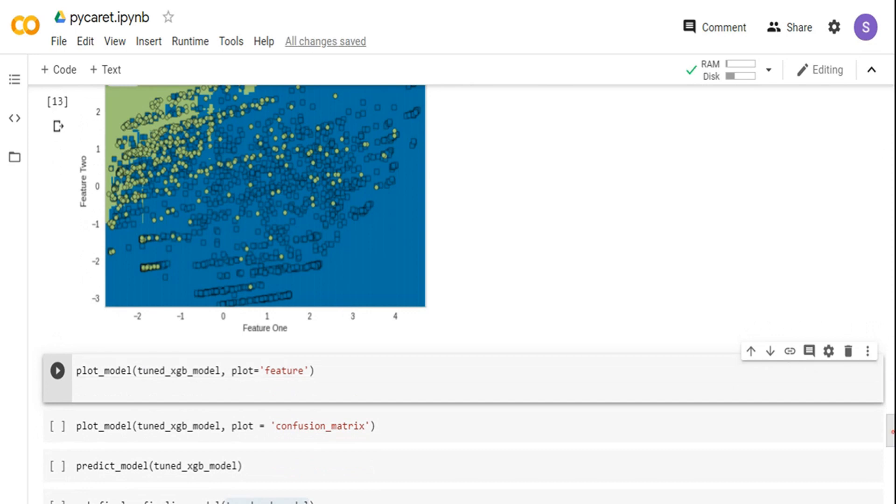
pyautogui.scroll(3, 448, 294)
pyautogui.scroll(-1, 447, 294)
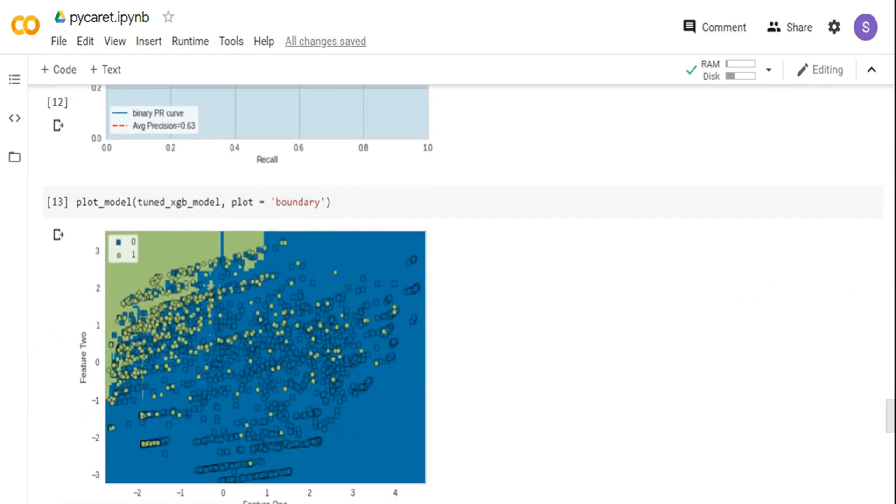
pyautogui.scroll(-1, 448, 294)
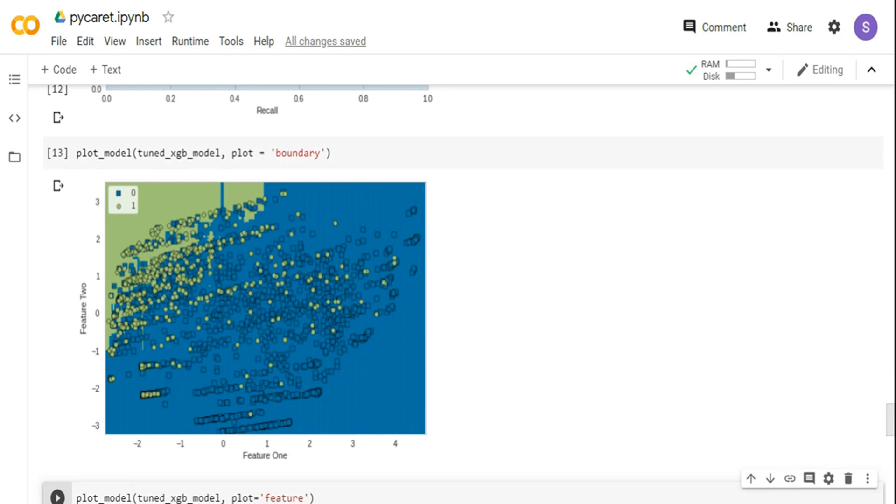
pyautogui.scroll(-2, 448, 280)
pyautogui.scroll(-3, 447, 280)
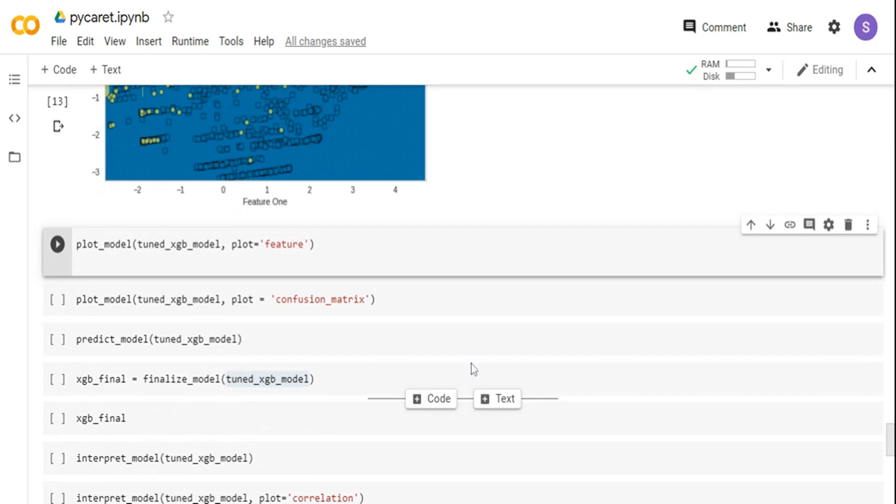
# Plot feature importance for tuned_xgb_model, with Contract_Month-to-month dominating at about 0.68
pyautogui.click(356, 239)
pyautogui.hotkey('shift', 'Return')
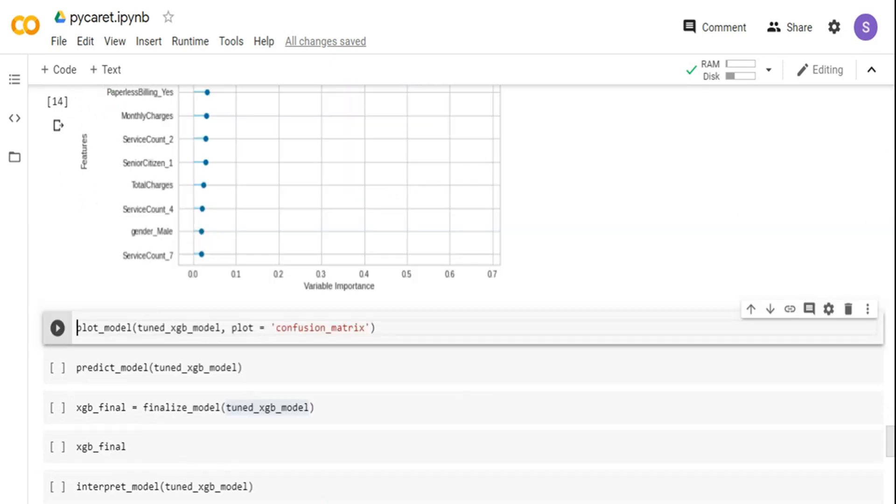
pyautogui.scroll(3, 887, 439)
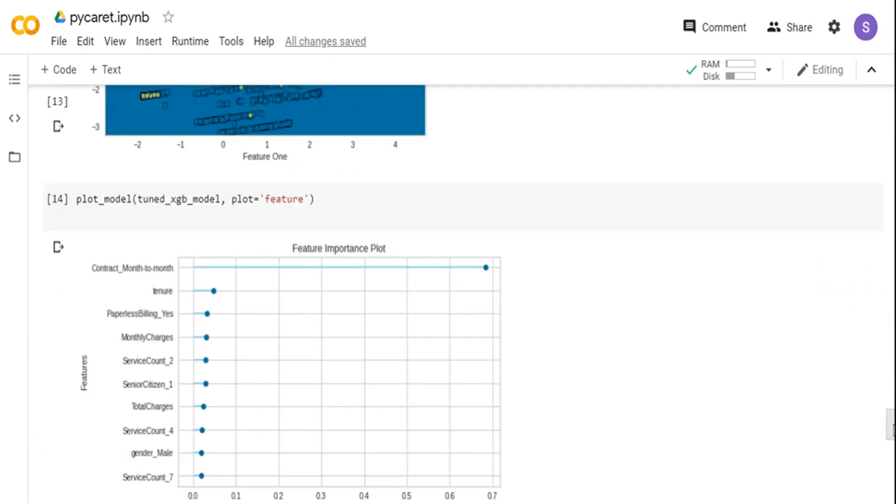
pyautogui.scroll(-2, 888, 439)
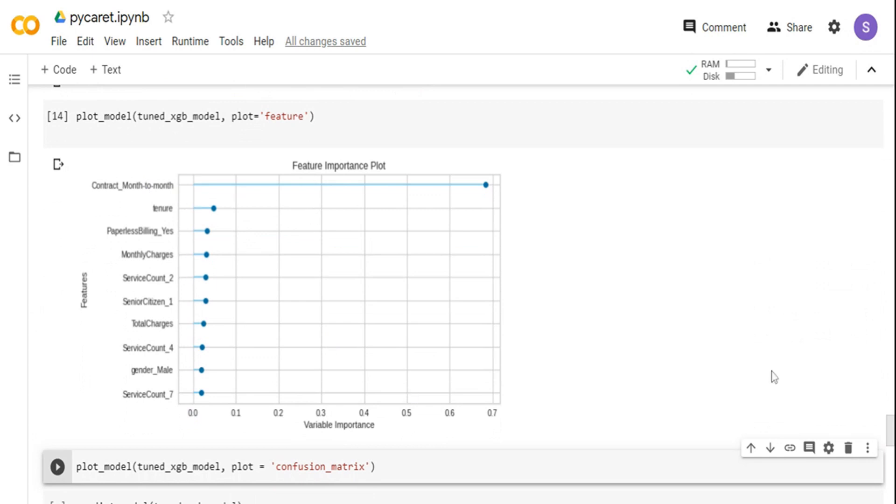
pyautogui.moveTo(890, 427); pyautogui.dragTo(890, 442)
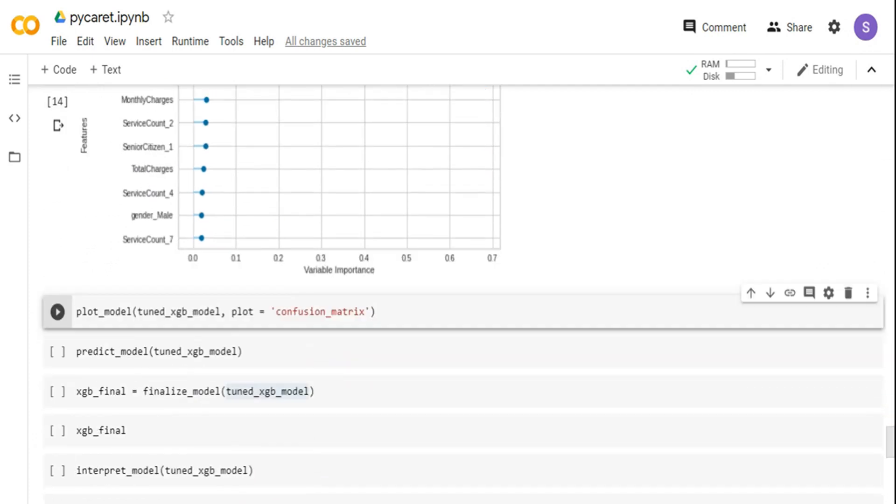
pyautogui.click(388, 312)
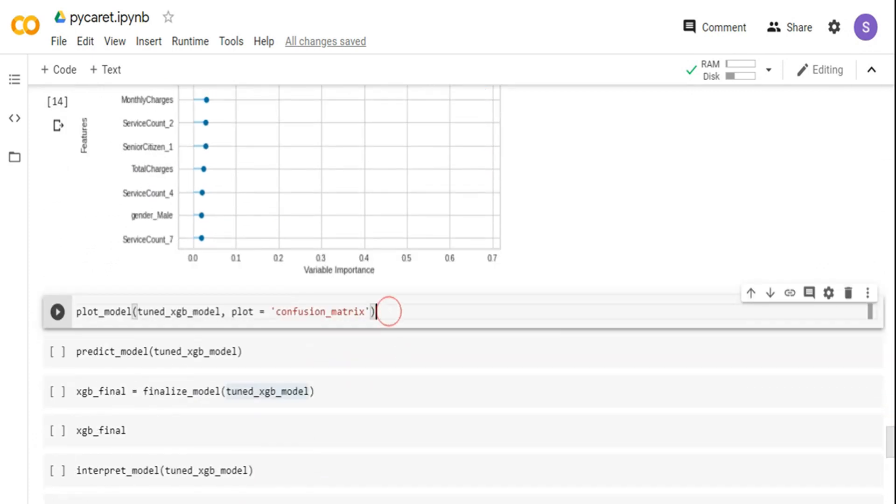
# Plot the tuned model's confusion matrix showing 1374, 178, 286 and 275
pyautogui.hotkey('shift', 'Return')
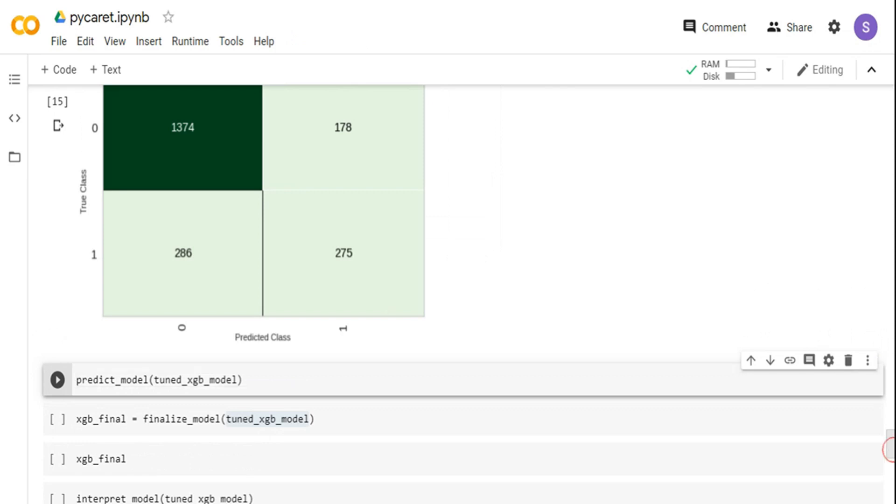
pyautogui.scroll(1, 887, 441)
pyautogui.scroll(1, 887, 441)
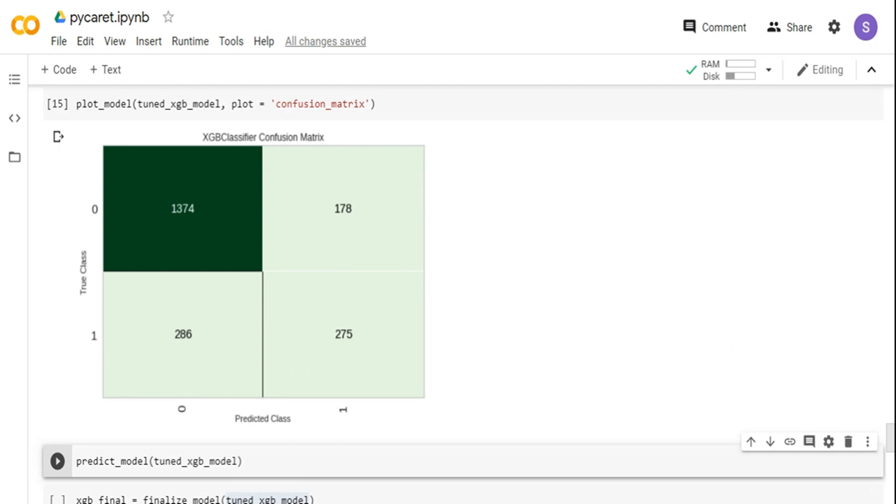
pyautogui.scroll(-1, 462, 294)
pyautogui.scroll(-2, 463, 293)
pyautogui.scroll(-1, 462, 294)
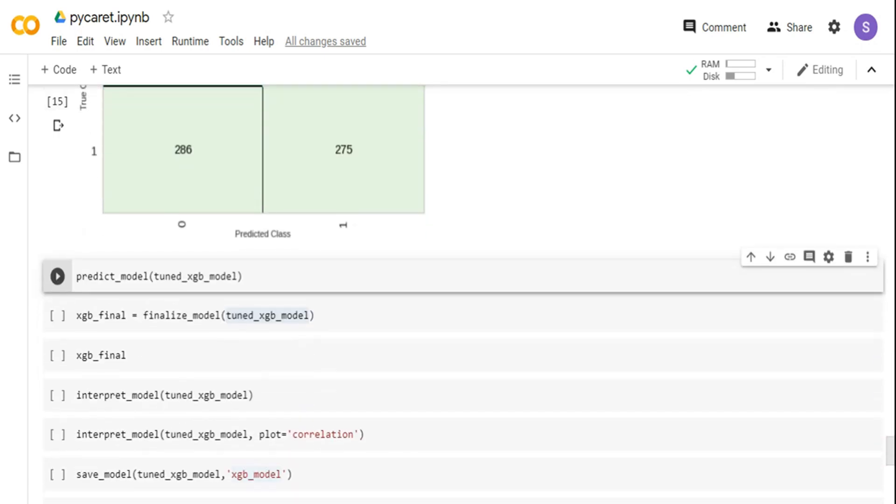
pyautogui.scroll(-1, 461, 294)
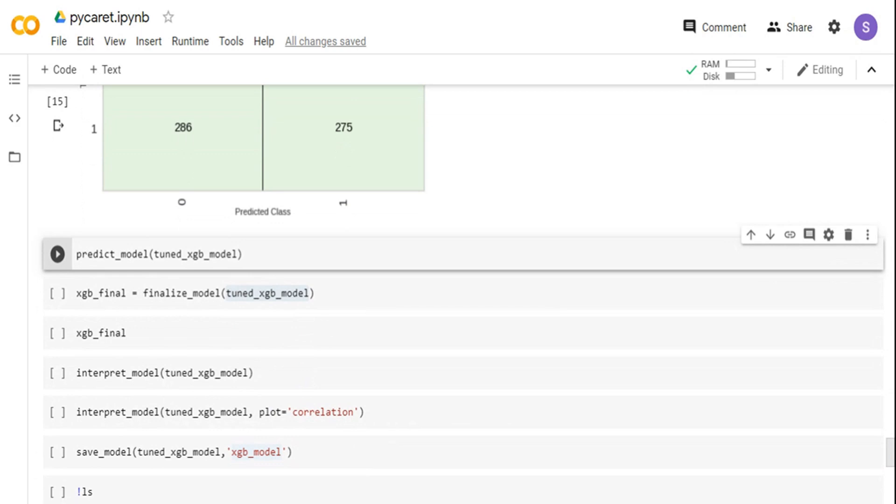
pyautogui.click(257, 254)
pyautogui.doubleClick(173, 255)
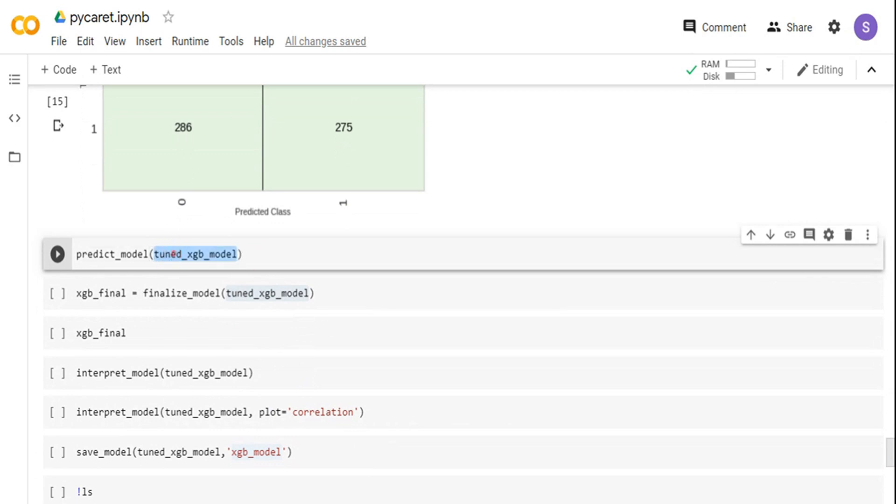
pyautogui.click(261, 254)
pyautogui.hotkey('shift', 'Return')
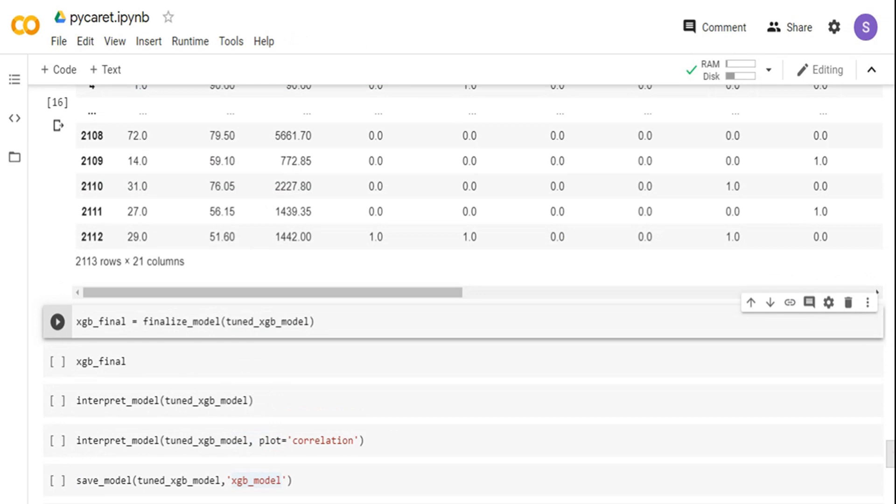
pyautogui.scroll(1, 840, 322)
pyautogui.scroll(6, 795, 354)
pyautogui.scroll(-3, 796, 354)
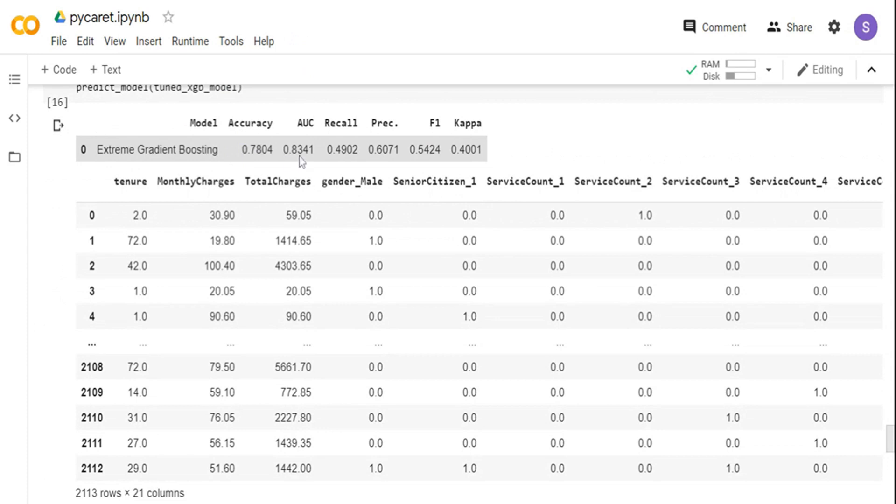
pyautogui.moveTo(283, 149); pyautogui.dragTo(308, 149)
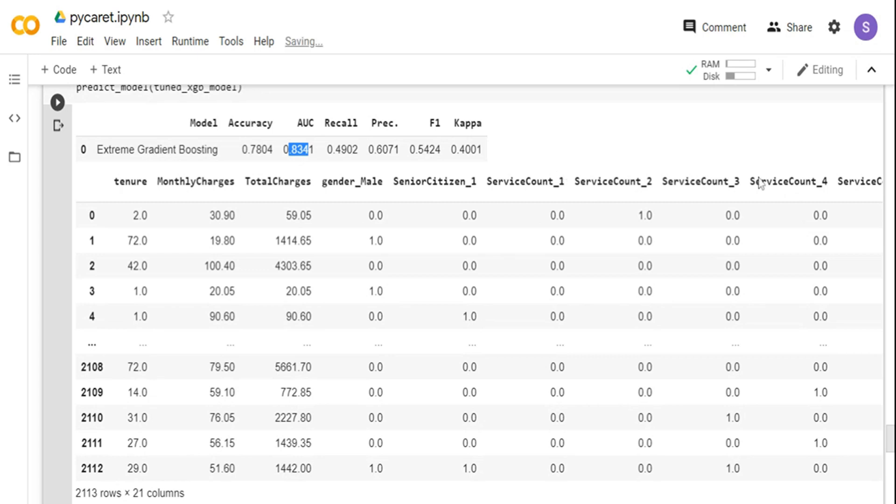
pyautogui.scroll(-2, 891, 439)
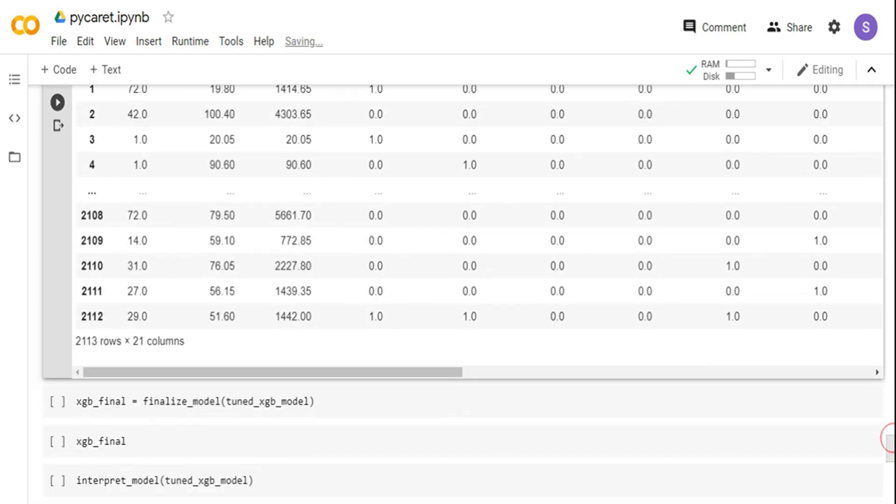
pyautogui.scroll(-1, 892, 438)
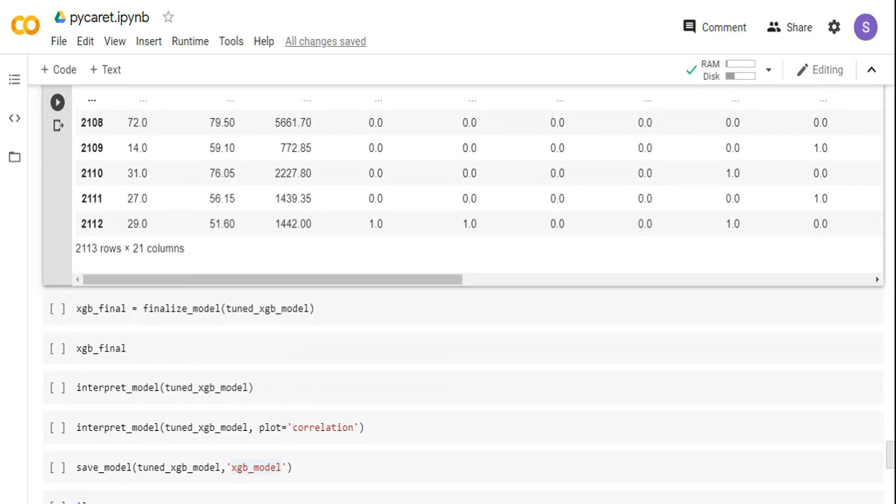
pyautogui.scroll(-5, 462, 295)
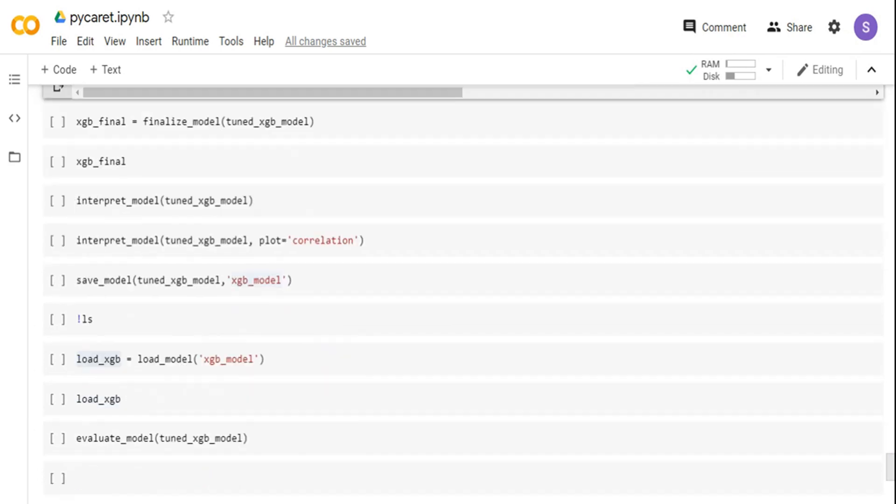
pyautogui.scroll(3, 463, 294)
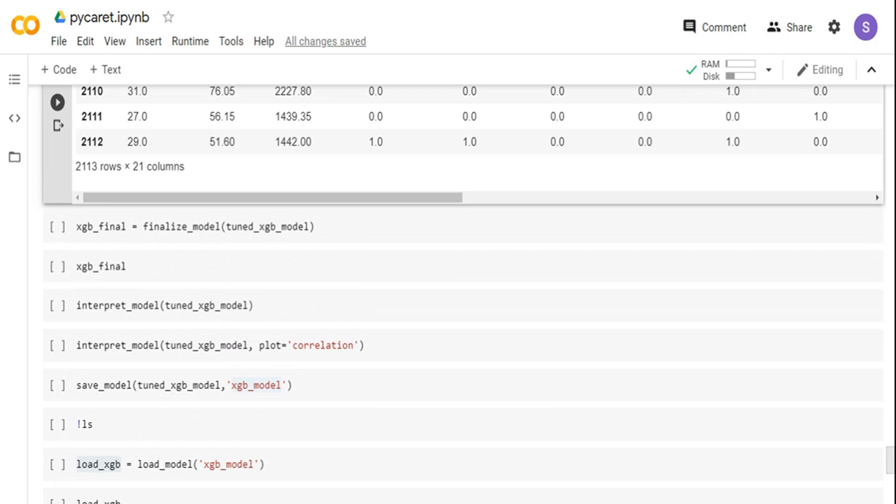
# Run finalize_model on tuned_xgb_model and display xgb_final's XGBClassifier parameters
pyautogui.click(334, 228)
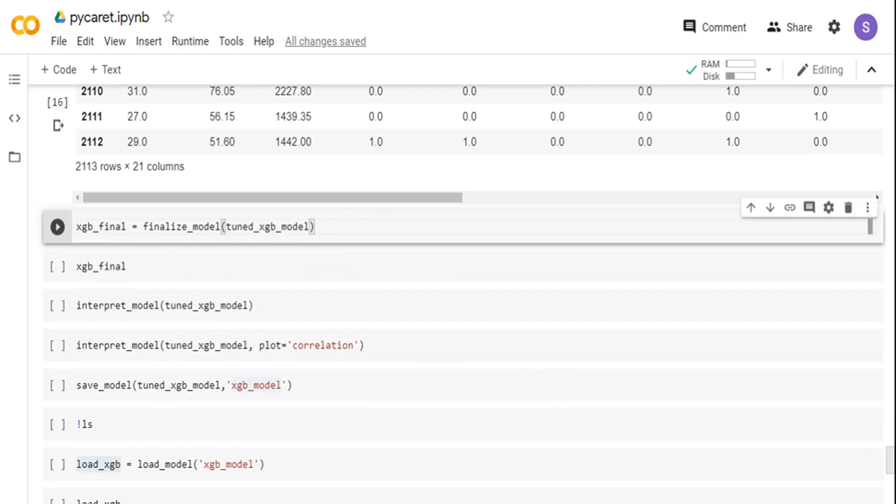
pyautogui.hotkey('shift', 'Return')
pyautogui.press('Return')
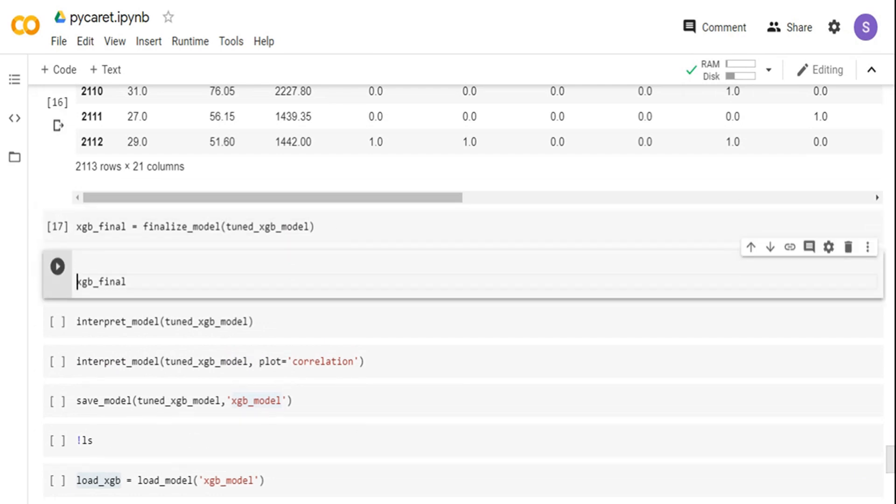
pyautogui.hotkey('shift', 'Return')
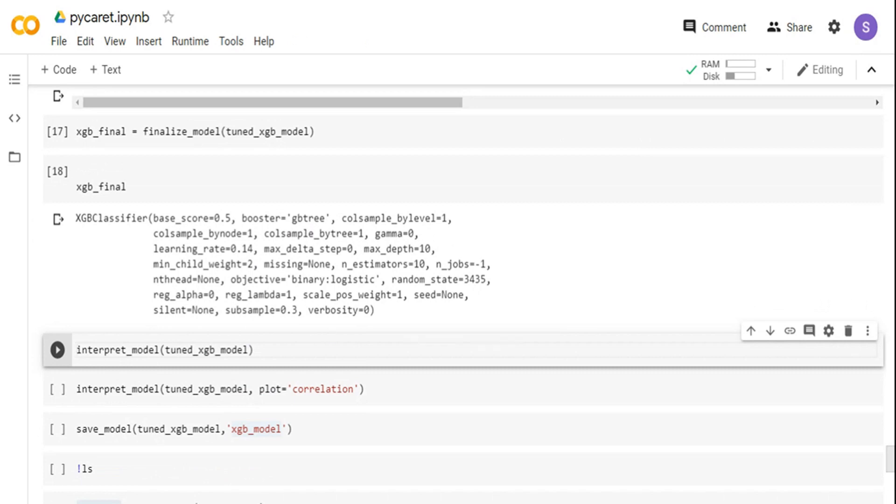
pyautogui.click(286, 351)
# Run interpret_model(tuned_xgb_model) to render the SHAP summary plot of feature impacts
pyautogui.hotkey('shift', 'Return')
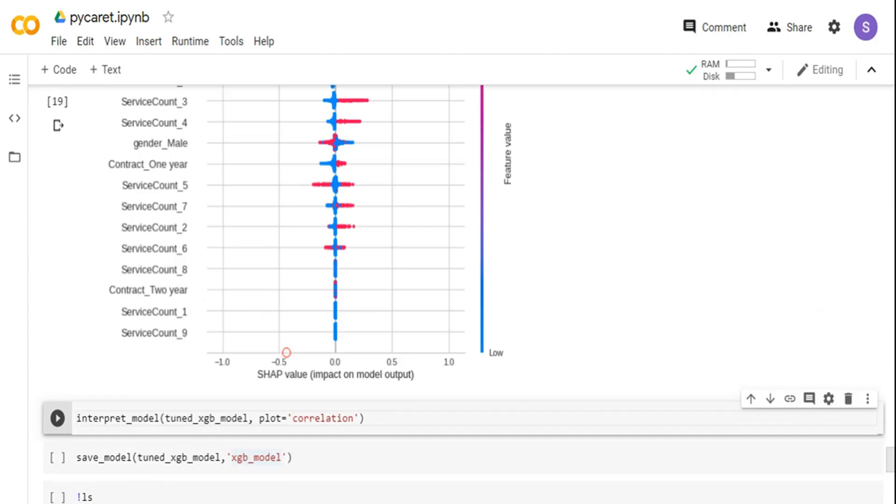
pyautogui.scroll(2, 890, 460)
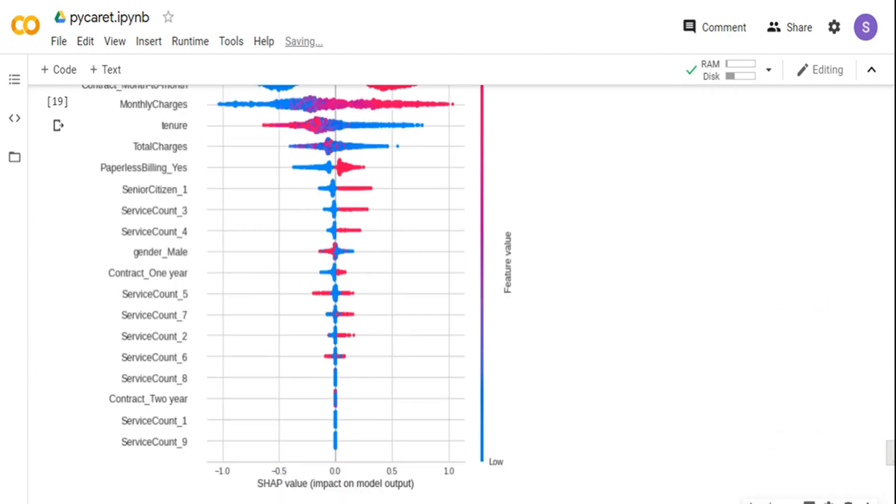
pyautogui.scroll(3, 890, 460)
pyautogui.scroll(-1, 462, 294)
pyautogui.scroll(-2, 462, 294)
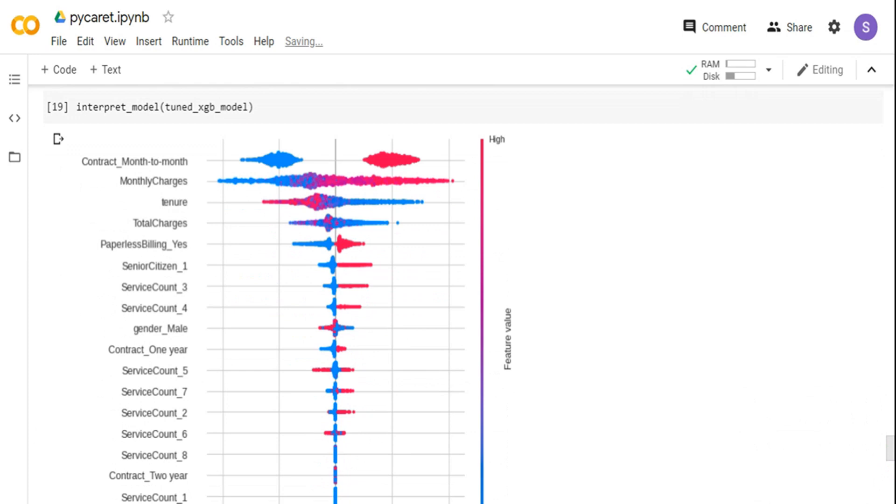
pyautogui.scroll(-1, 462, 294)
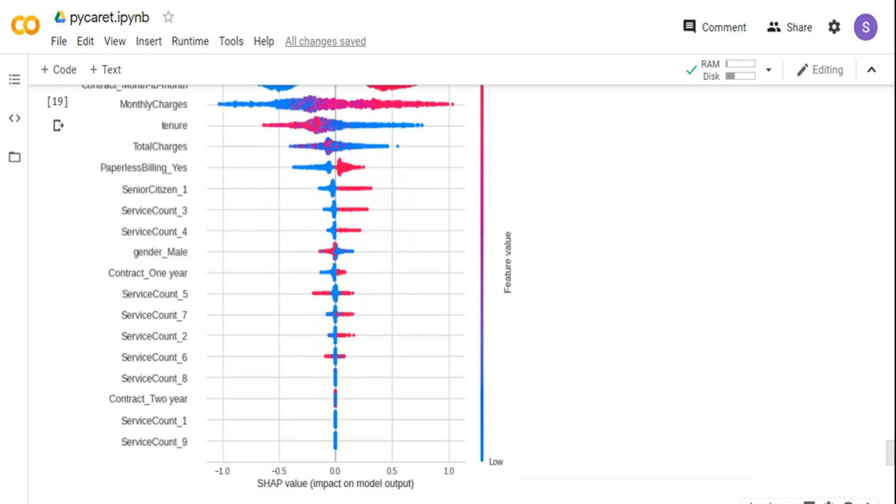
pyautogui.scroll(-1, 462, 294)
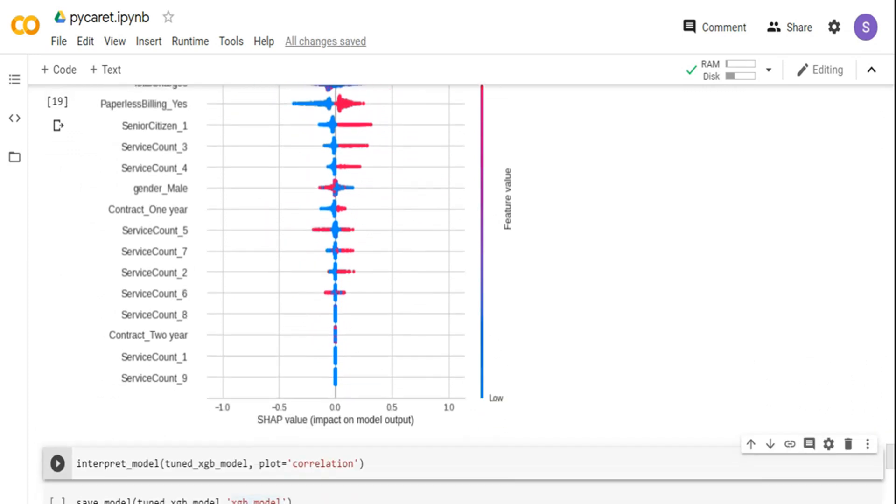
pyautogui.scroll(-1, 462, 294)
pyautogui.scroll(-1, 316, 283)
pyautogui.scroll(-1, 315, 284)
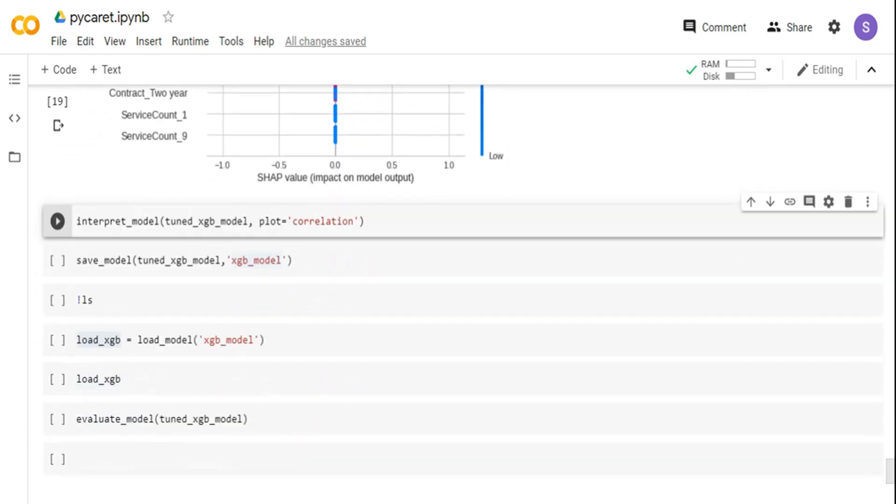
# Save the tuned model as xgb_model and list the directory, highlighting xgb_model.pkl
pyautogui.click(308, 261)
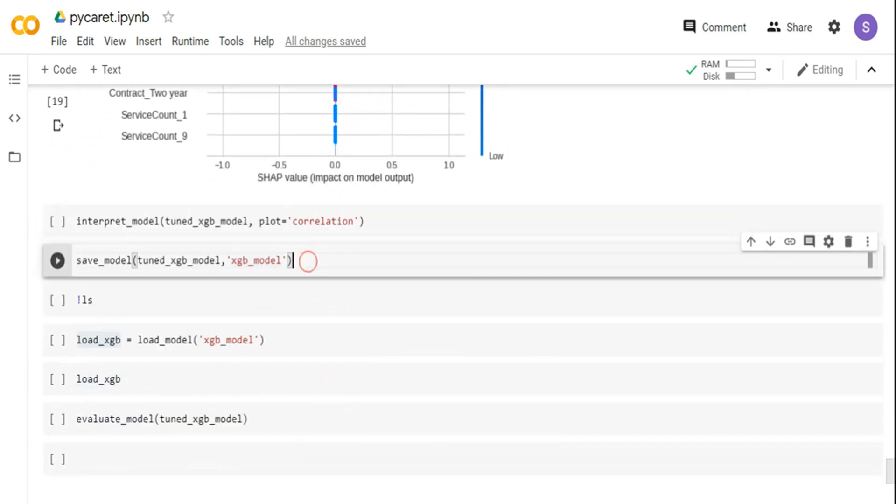
pyautogui.hotkey('shift', 'Return')
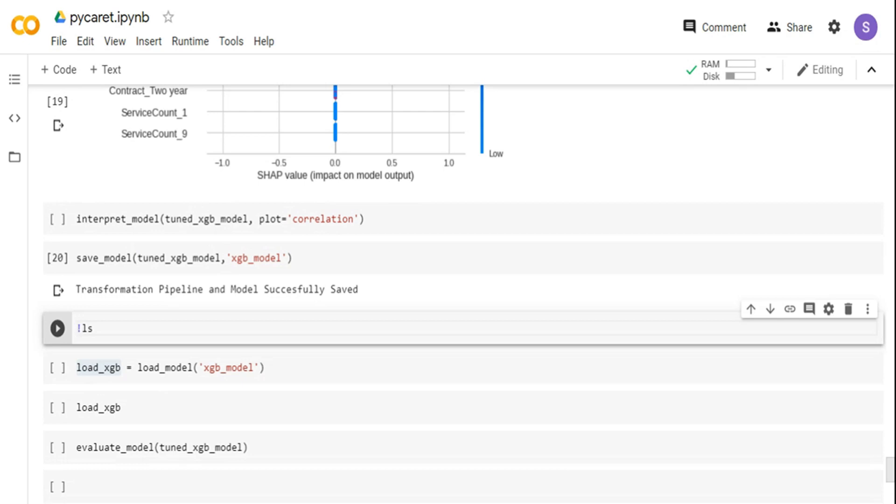
pyautogui.hotkey('shift', 'Return')
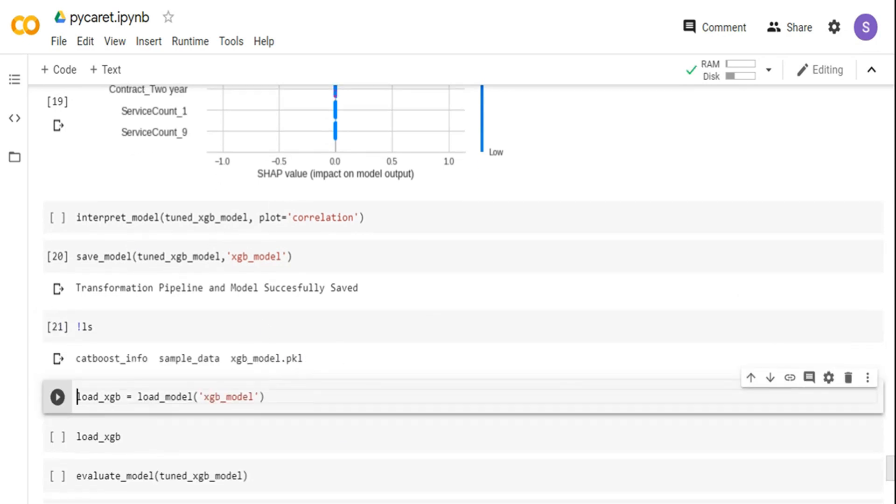
pyautogui.moveTo(231, 357); pyautogui.dragTo(319, 360)
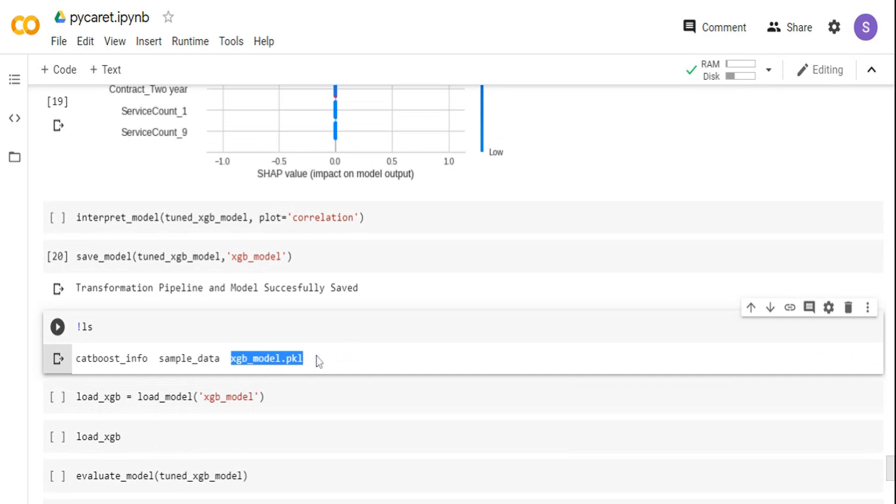
pyautogui.click(293, 396)
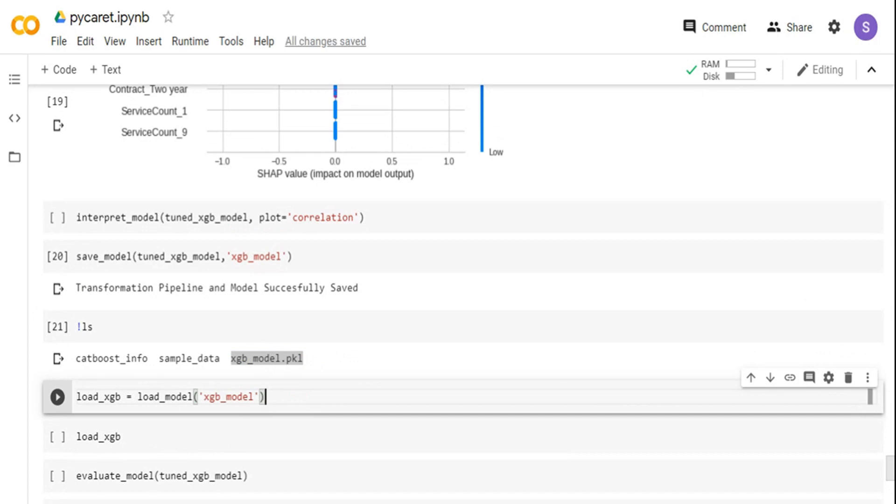
# Reload xgb_model with load_model and display load_xgb's preprocessing pipeline and XGBClassifier
pyautogui.hotkey('shift', 'Return')
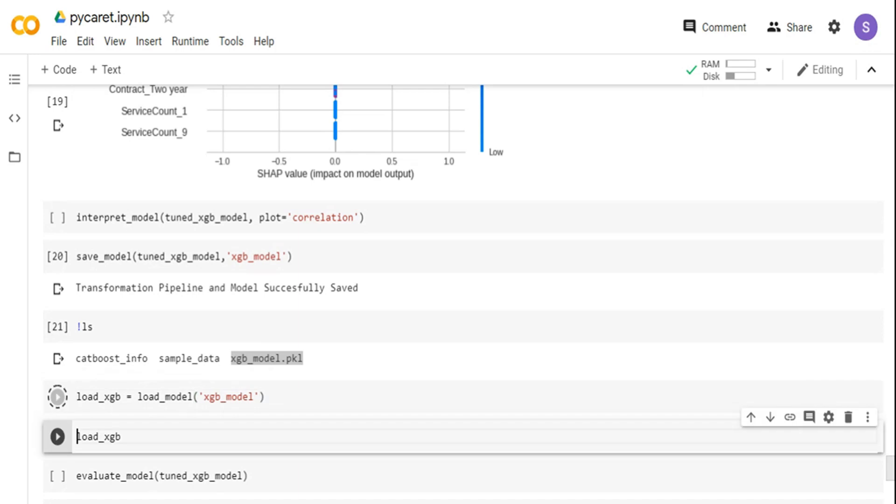
pyautogui.hotkey('shift', 'Return')
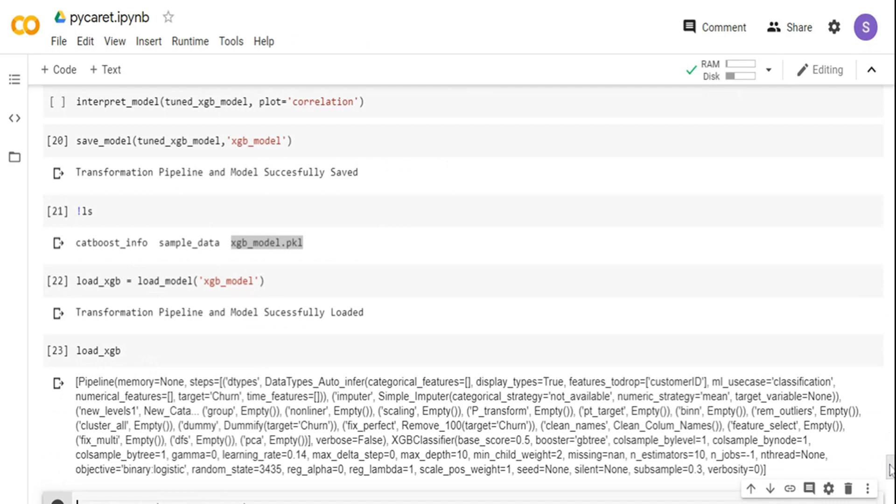
pyautogui.scroll(-4, 891, 468)
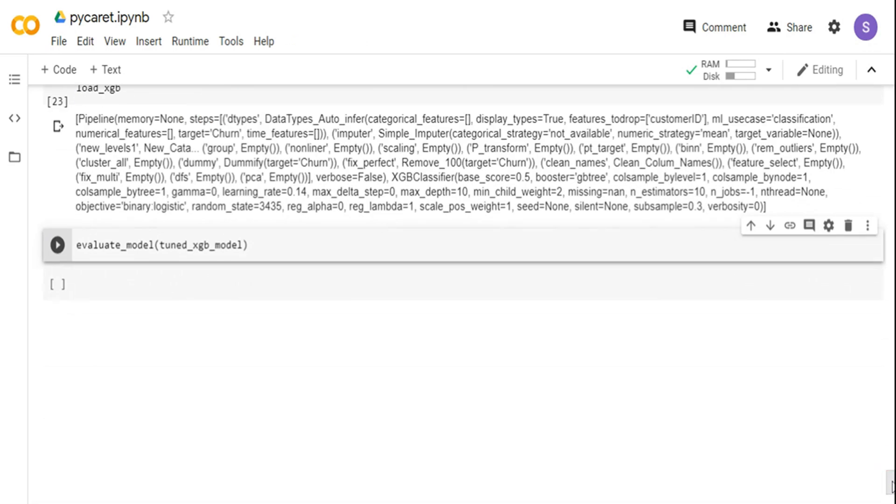
# Run evaluate_model and view its Decision Boundary, Feature Importance and Confusion Matrix plots
pyautogui.click(286, 244)
pyautogui.hotkey('shift', 'Return')
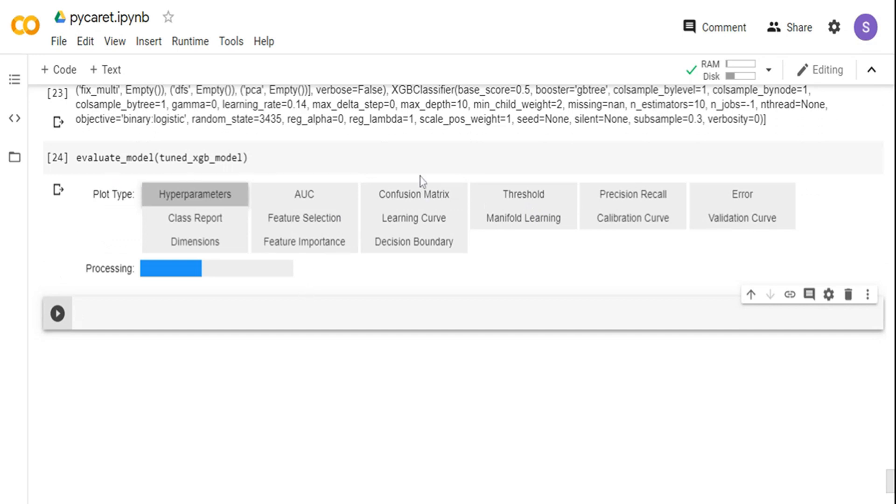
pyautogui.click(402, 246)
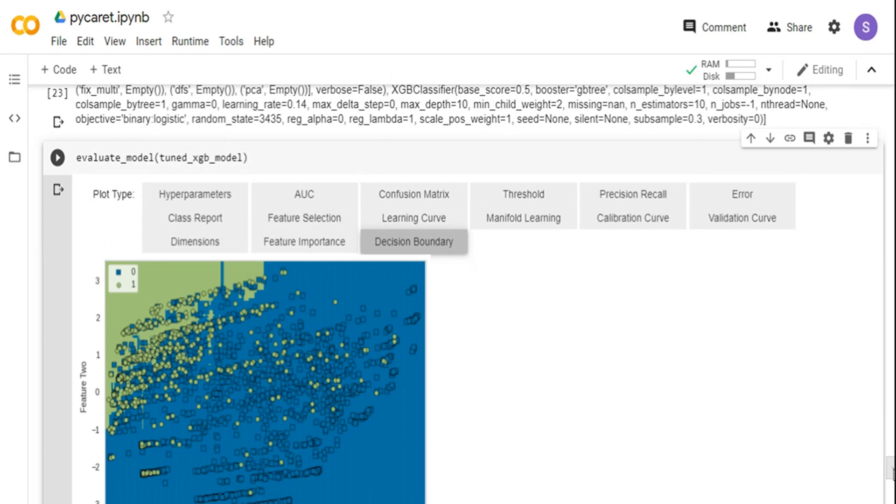
pyautogui.scroll(-1, 889, 467)
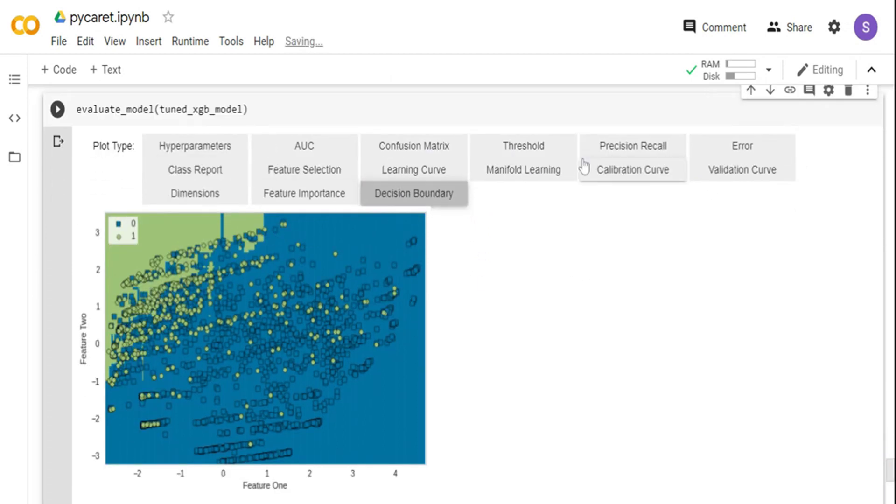
pyautogui.click(312, 197)
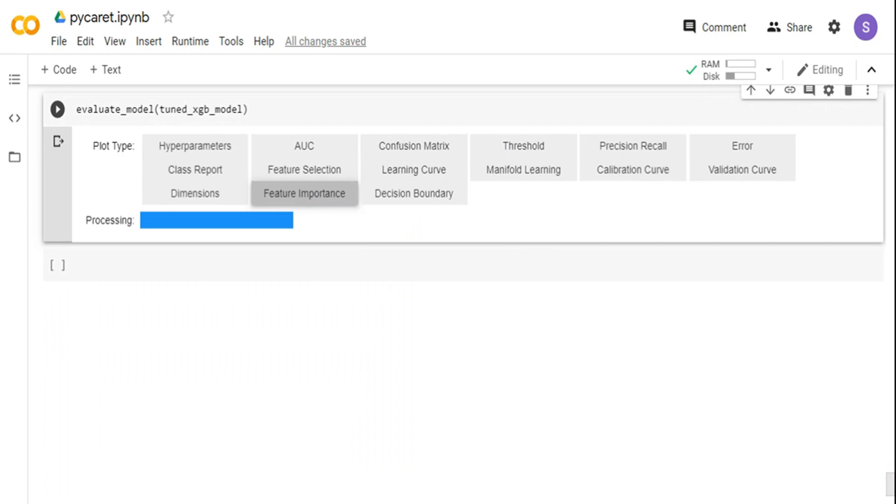
pyautogui.click(414, 149)
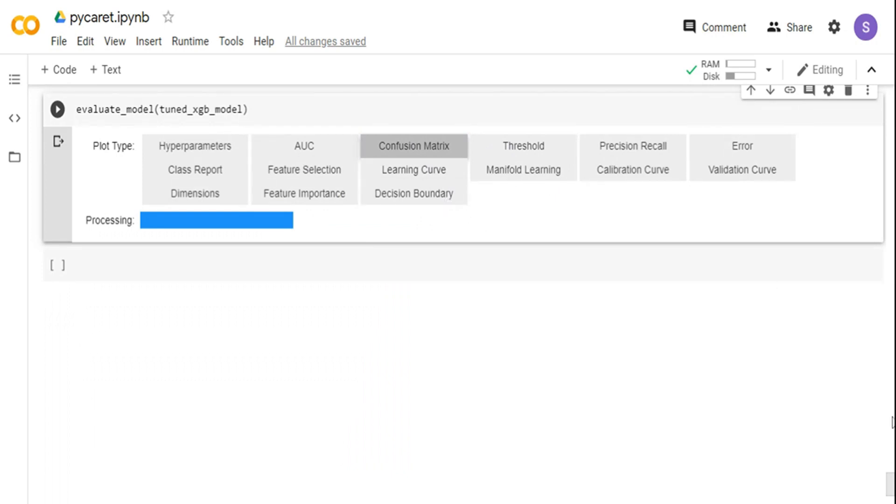
pyautogui.moveTo(890, 487); pyautogui.dragTo(890, 344)
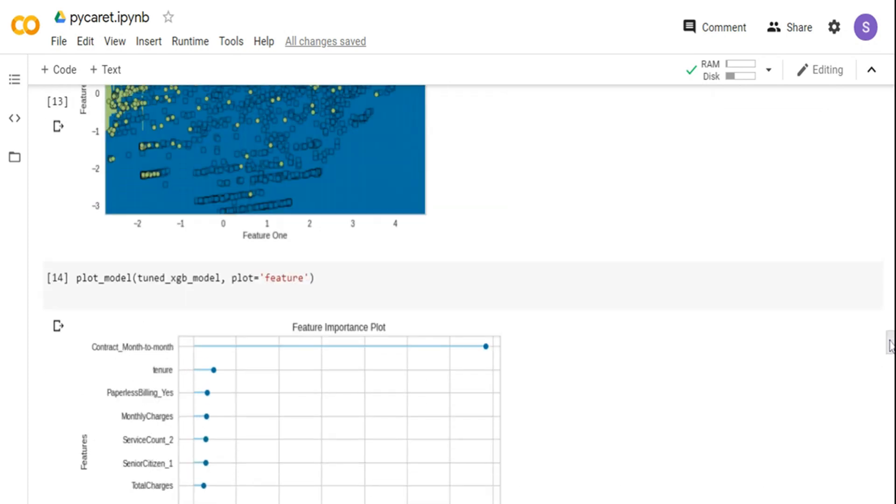